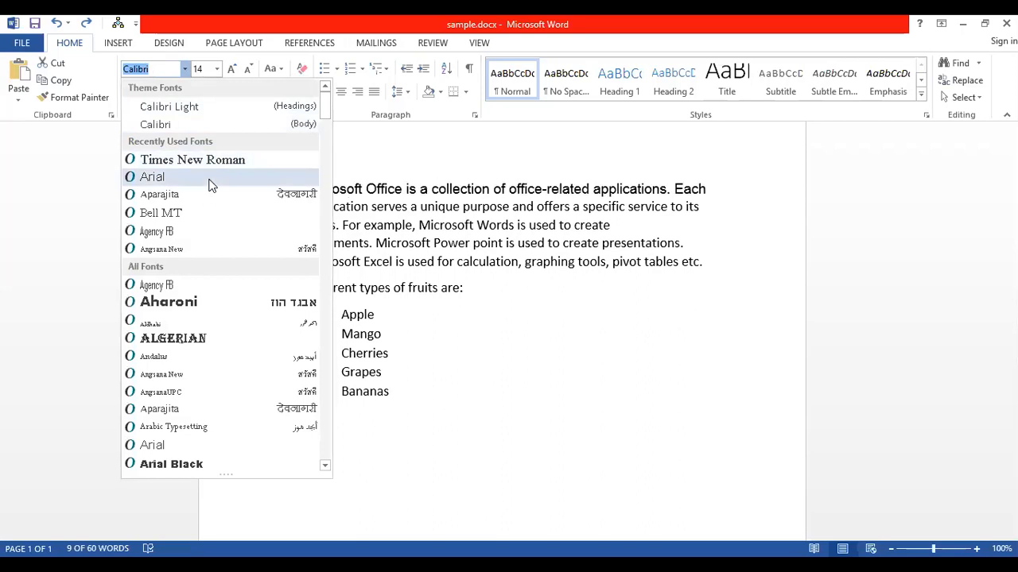
click(217, 69)
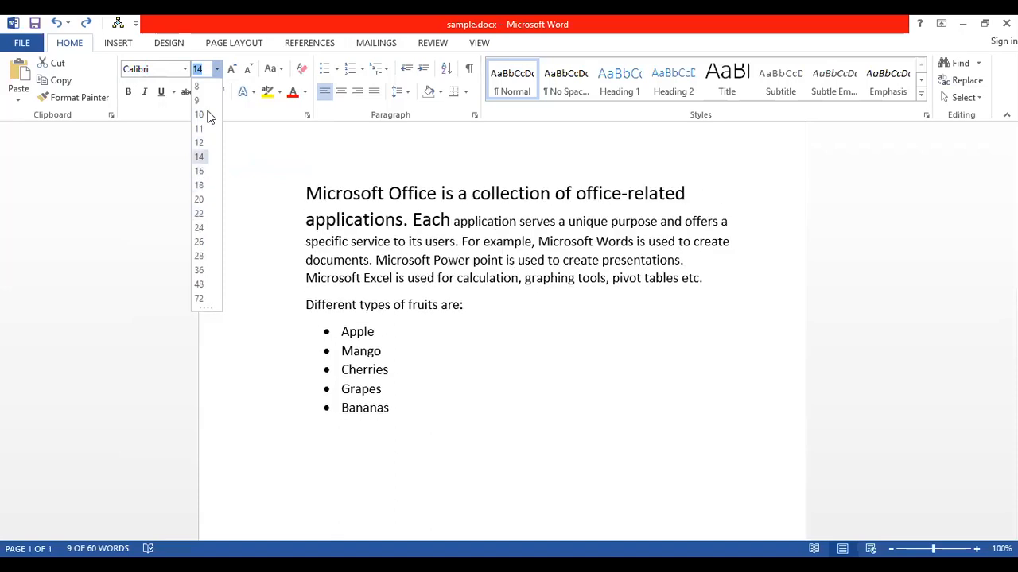
click(261, 190)
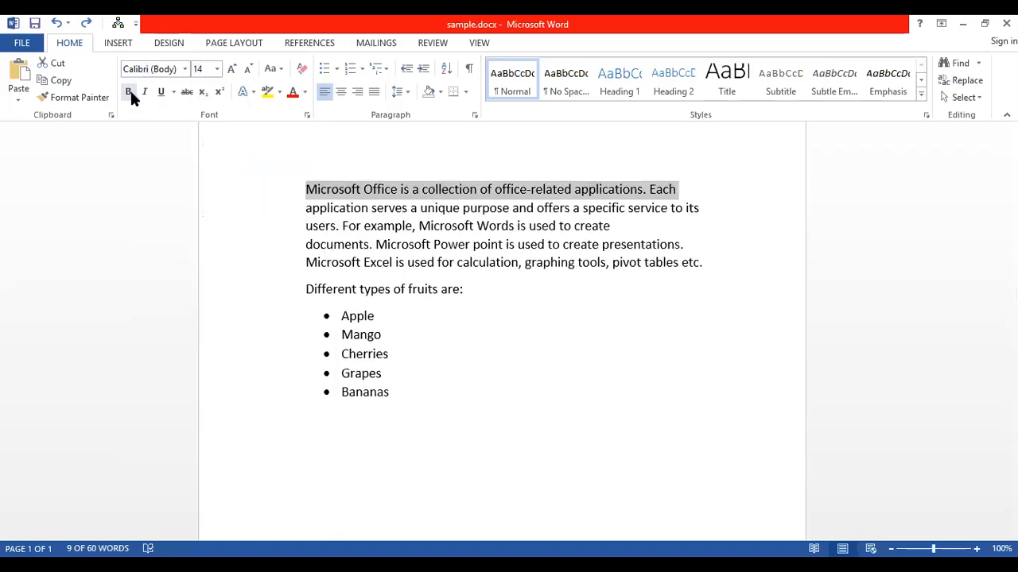
click(354, 198)
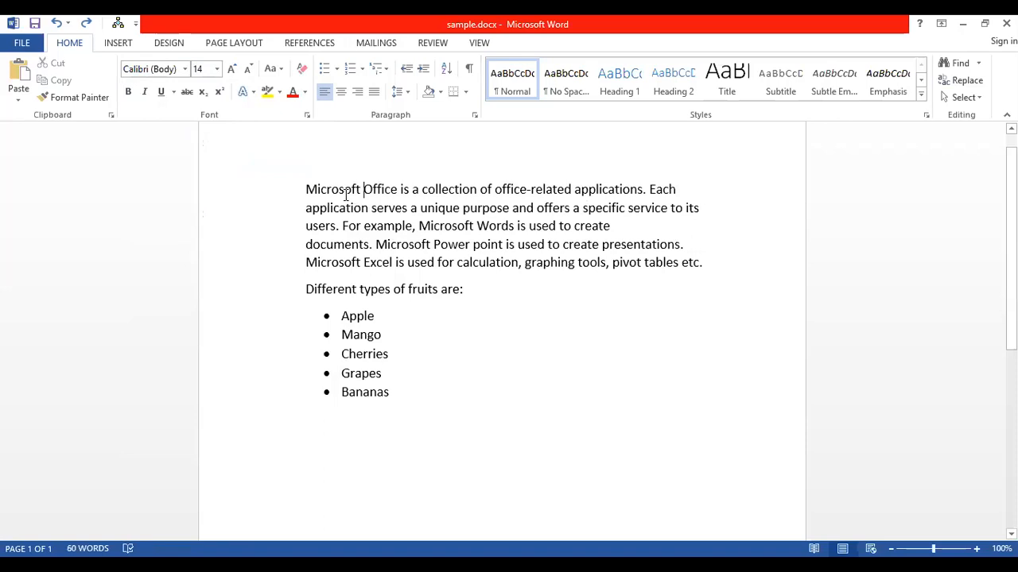
- Try bold, italic and underline on the opening word "Microsoft", removing each, and strike the word through
double_click(333, 194)
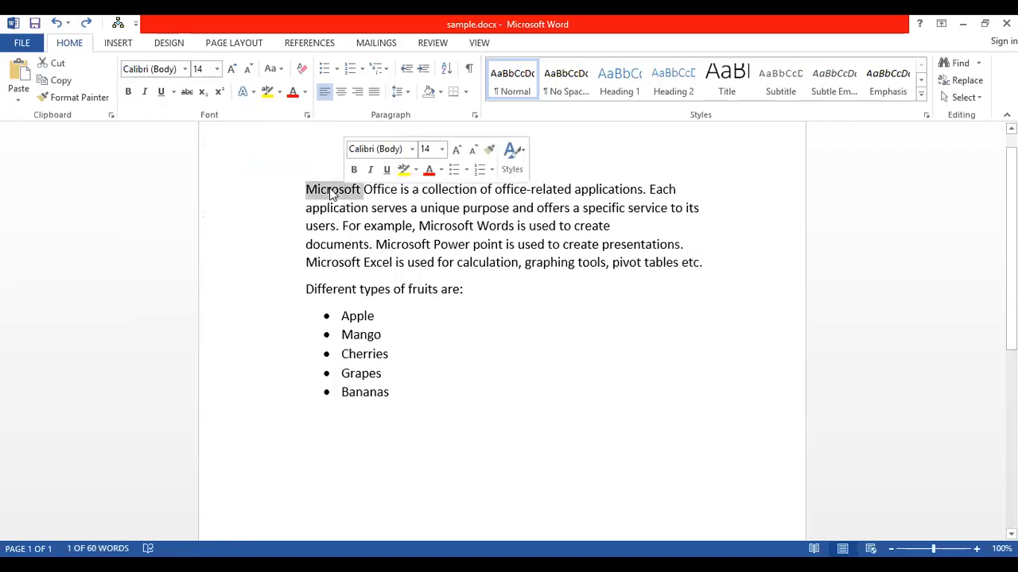
click(127, 92)
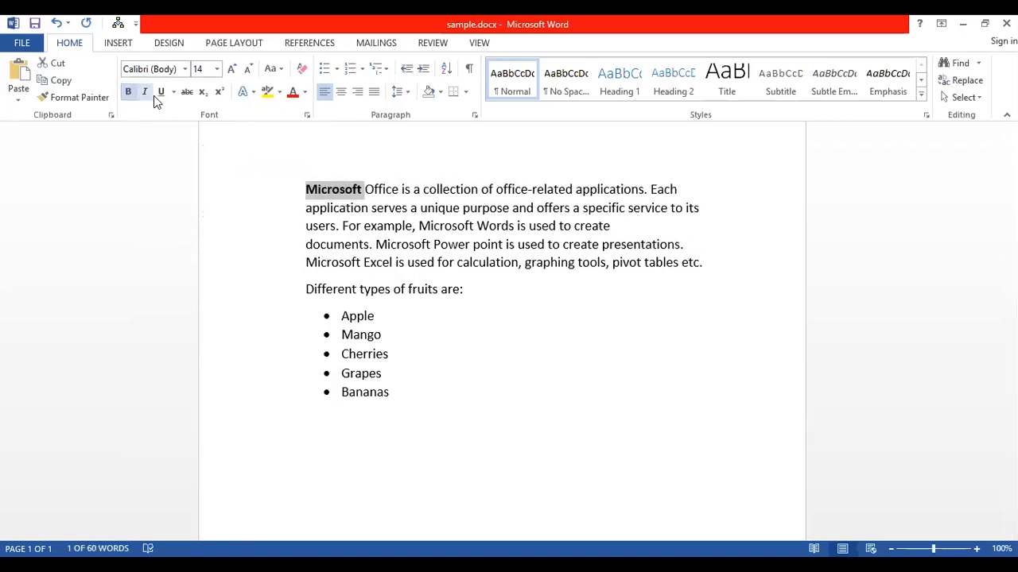
click(131, 94)
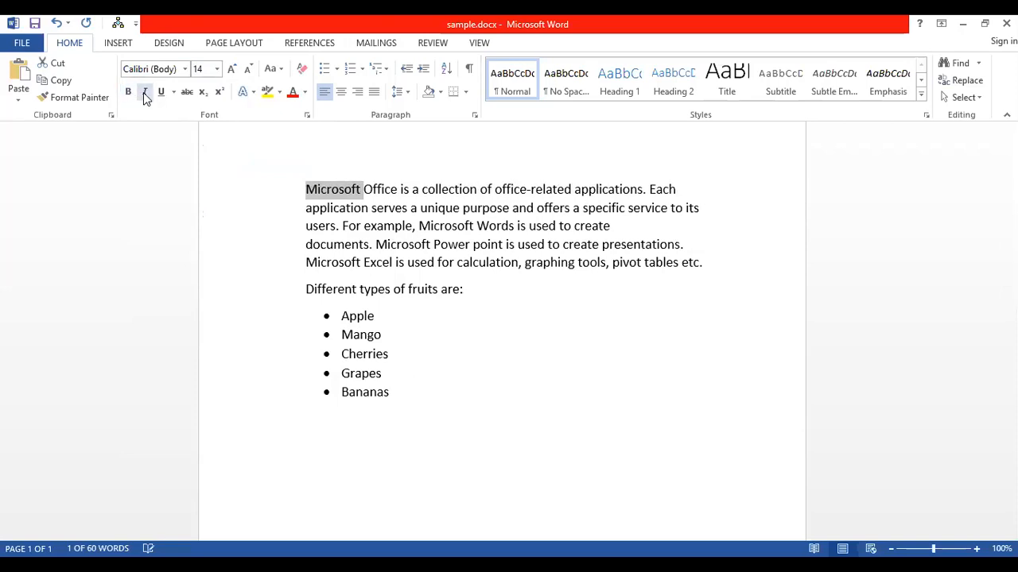
click(145, 93)
click(146, 94)
click(161, 93)
click(164, 93)
click(188, 93)
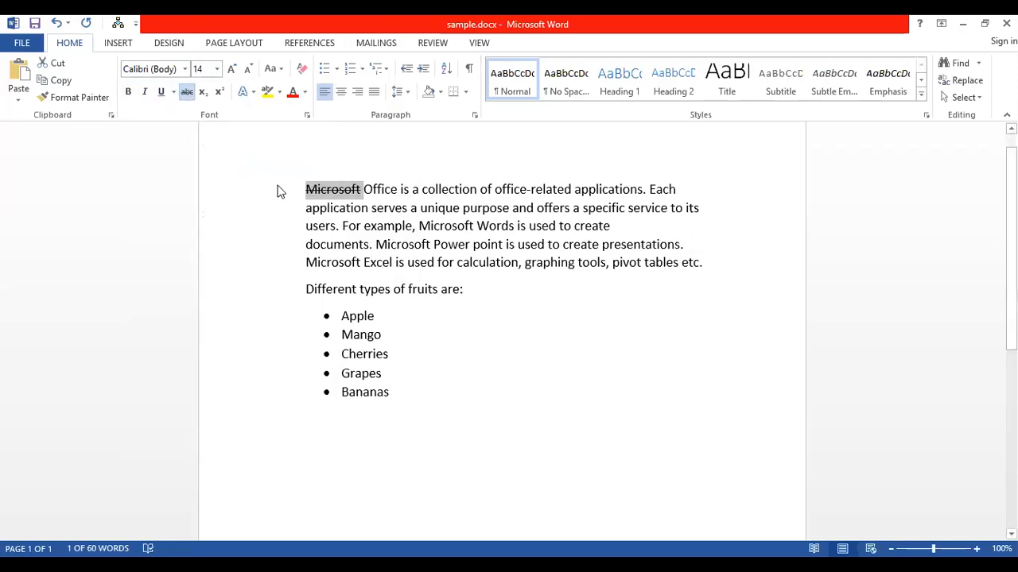
- Try subscript and superscript on the word "Office" in the first line, and restore it to normal text
double_click(388, 193)
click(200, 93)
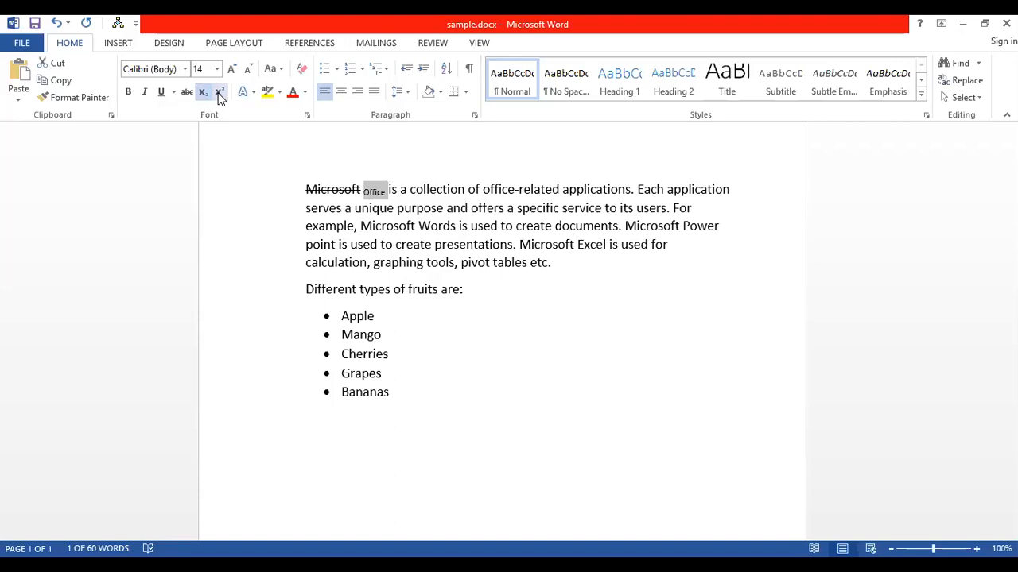
click(220, 95)
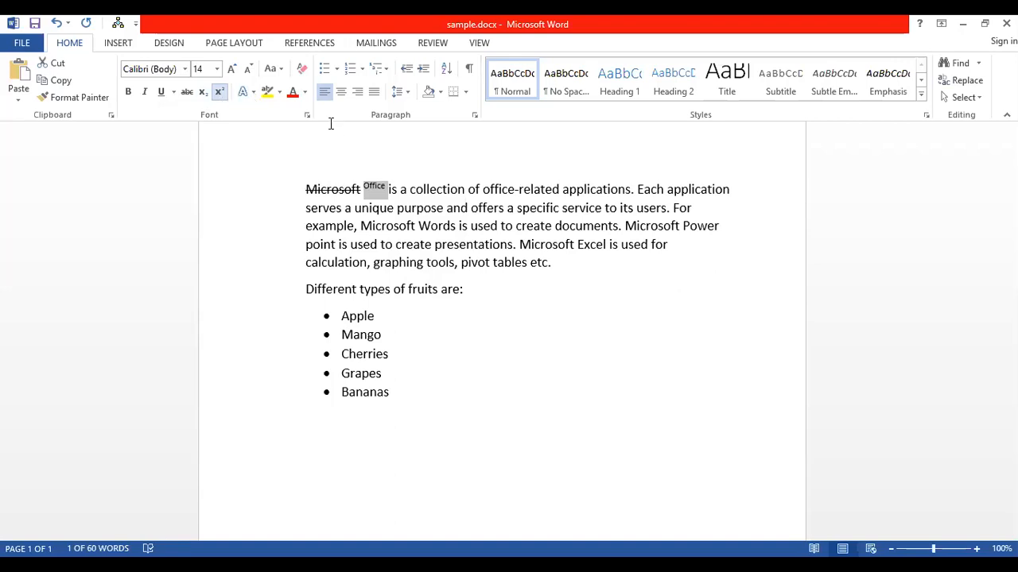
click(220, 94)
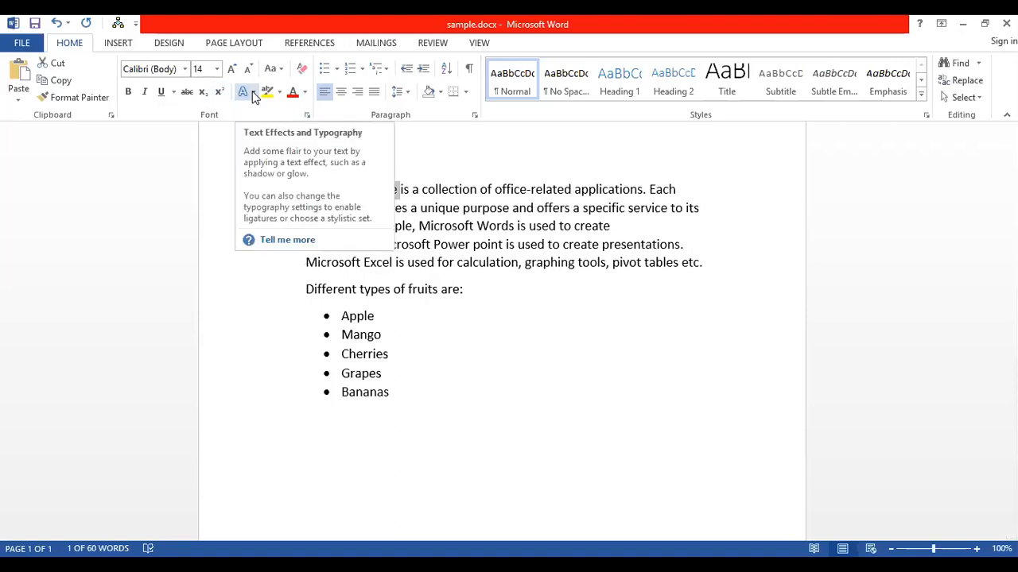
- Apply the blue text effect with a reflection to the word "collection" in the first line
click(253, 96)
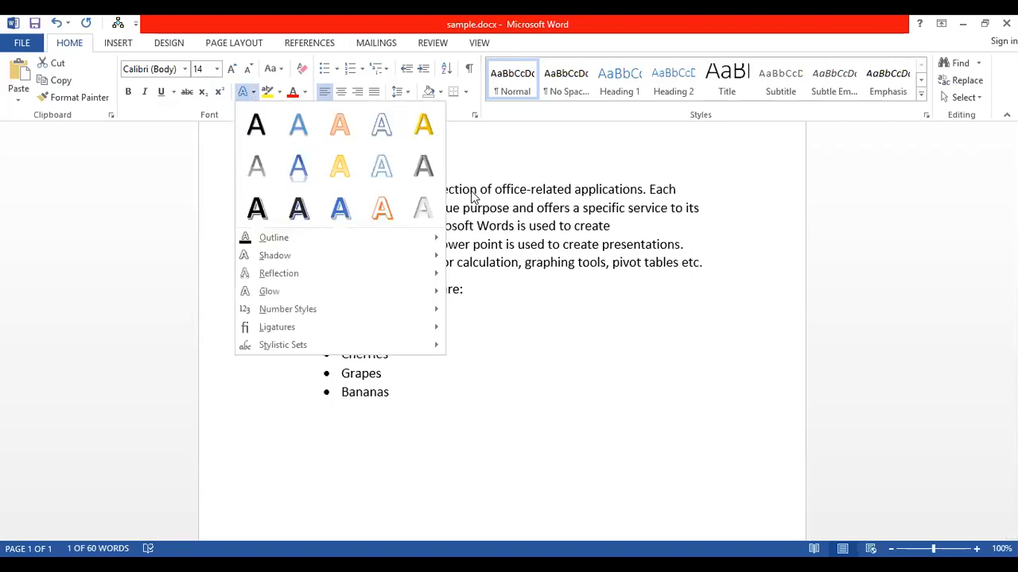
click(460, 189)
double_click(461, 188)
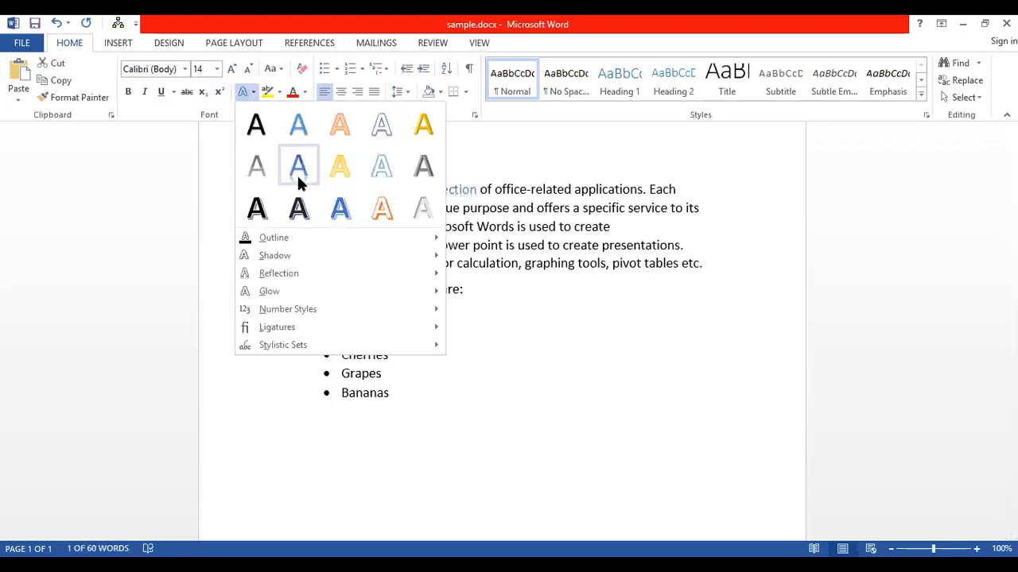
click(299, 181)
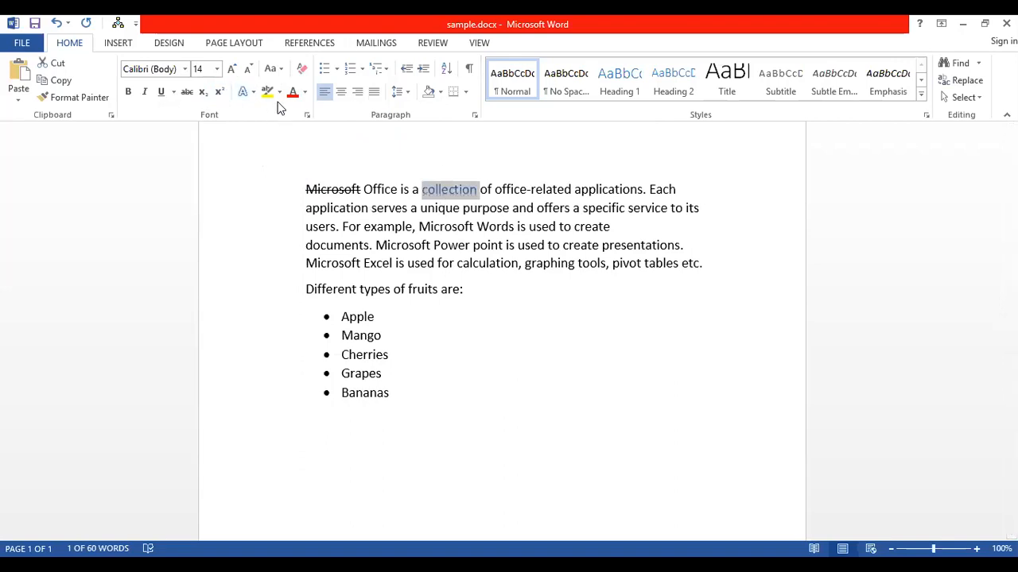
- Highlight the word "office" before "-related" in bright green
double_click(518, 191)
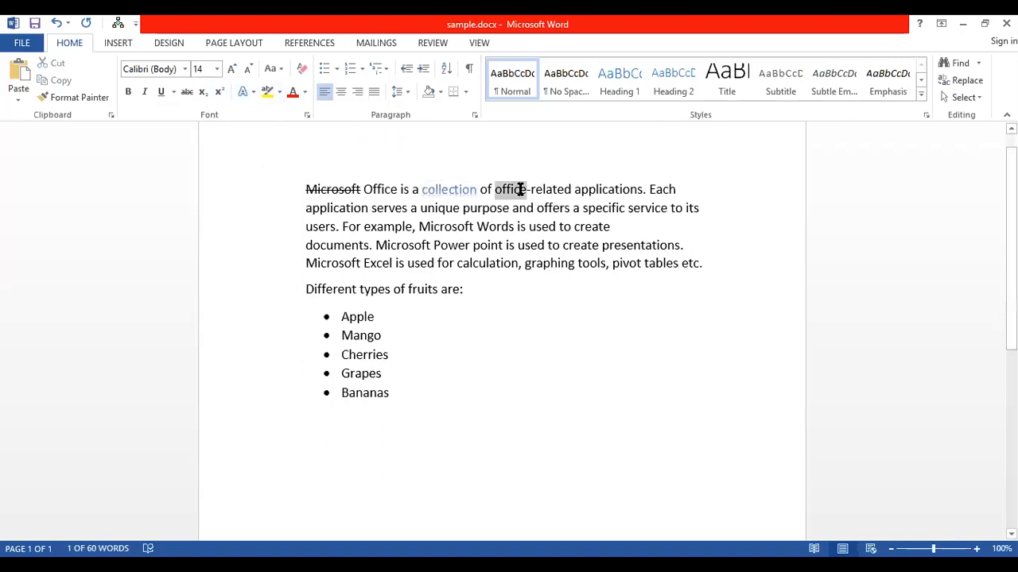
click(279, 93)
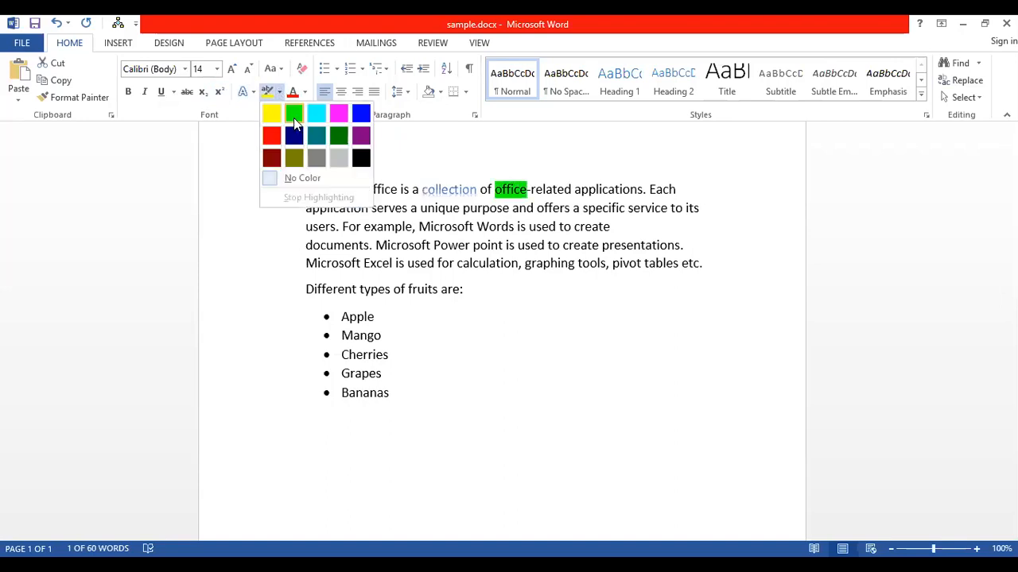
click(293, 118)
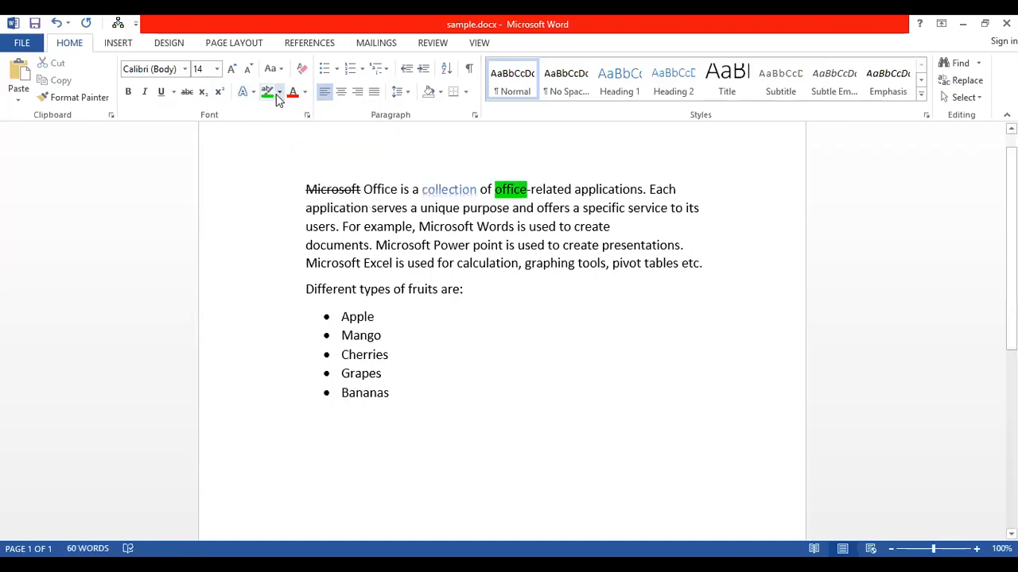
click(279, 92)
click(271, 94)
- Set the font color of the word "related" in the first line to dark orange
click(304, 93)
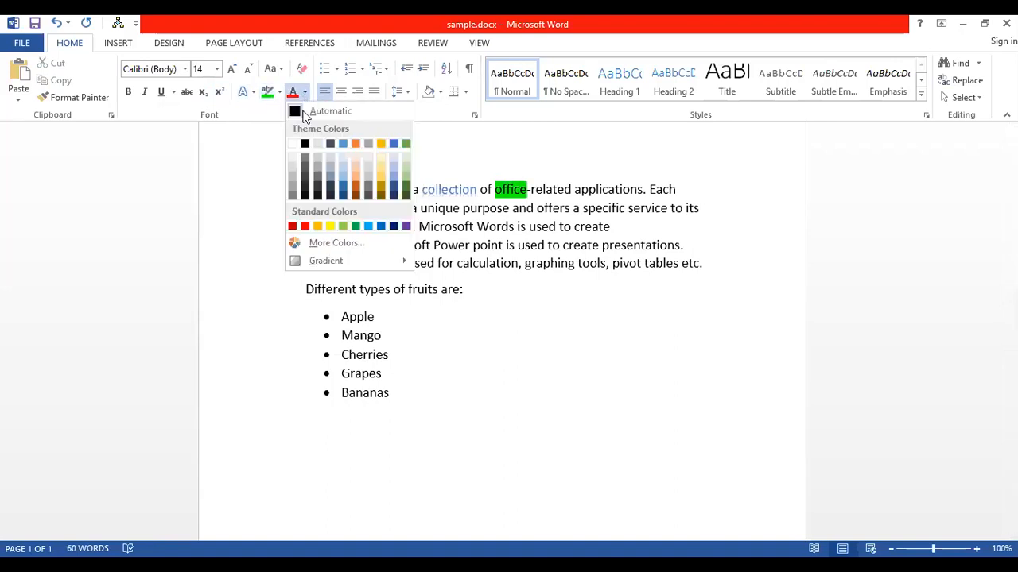
double_click(547, 189)
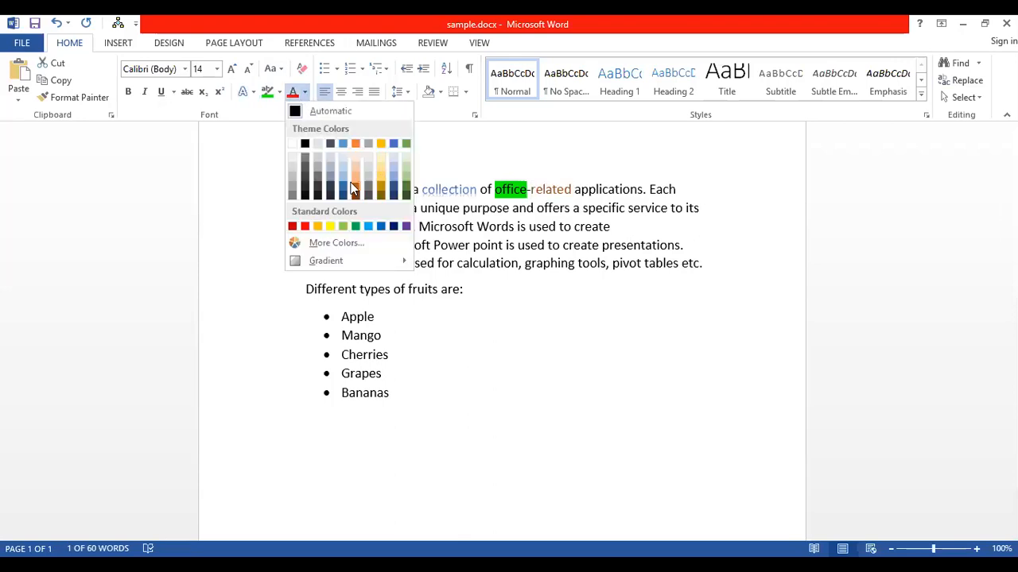
click(353, 188)
click(337, 189)
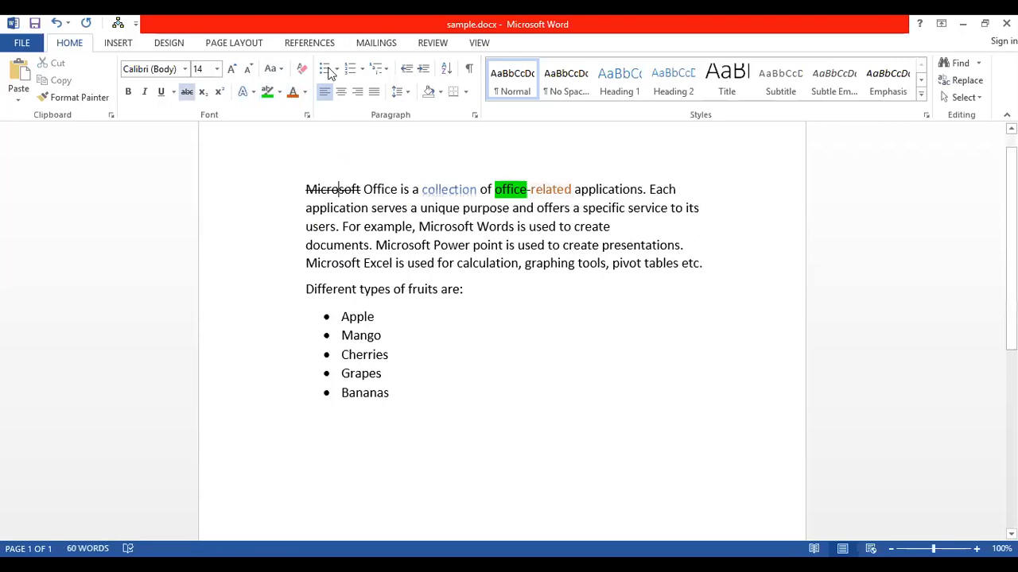
- Enlarge the word "application" in the second line to 20 pt, and shrink it back to 14 pt
double_click(330, 208)
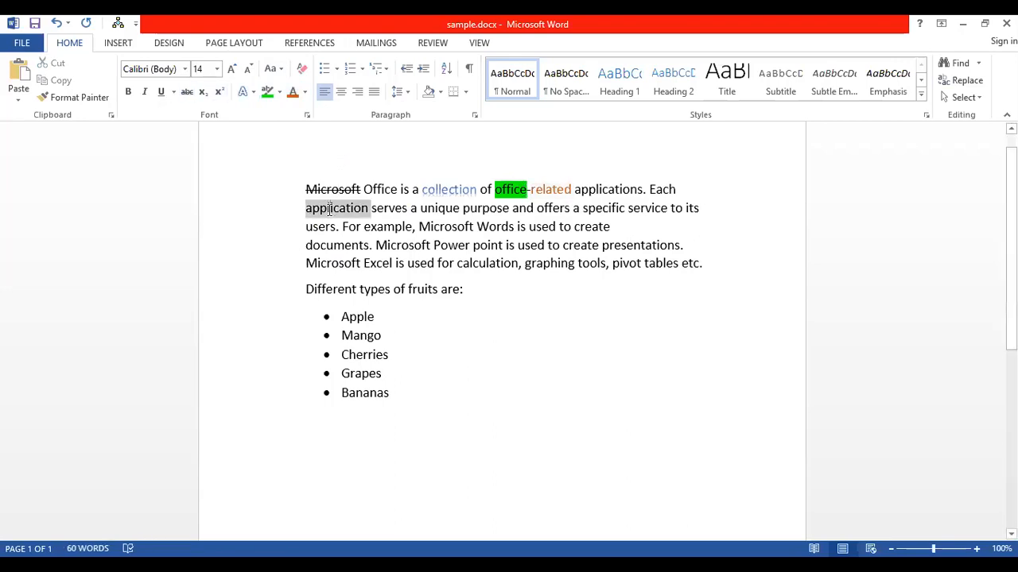
click(235, 70)
click(236, 70)
click(236, 70)
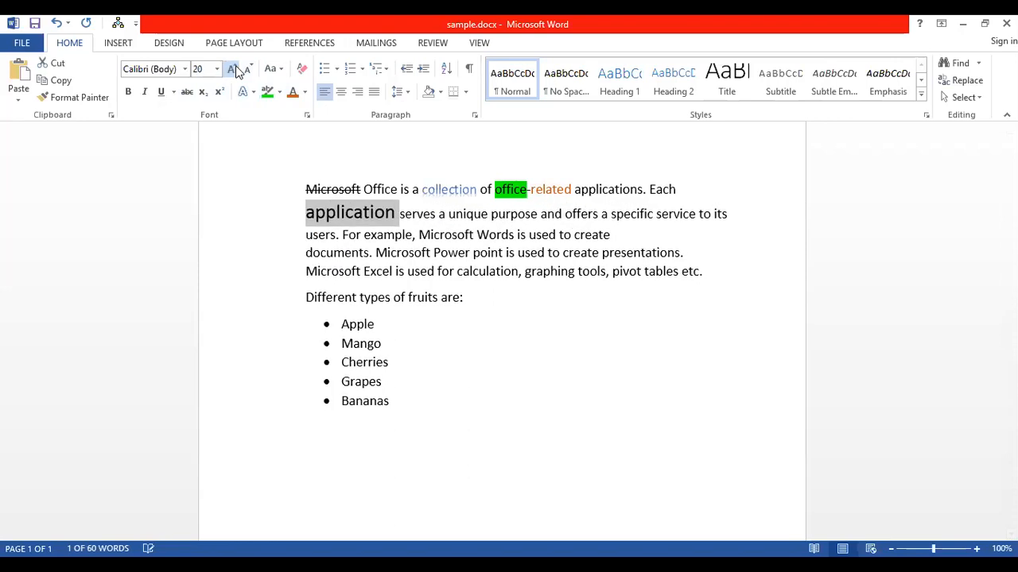
click(251, 68)
click(250, 68)
click(250, 68)
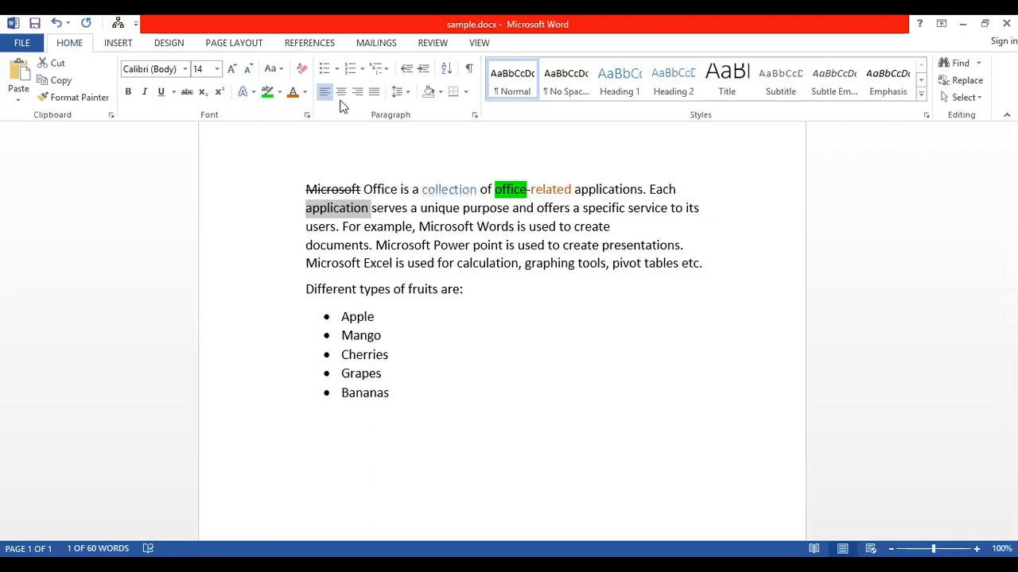
click(362, 189)
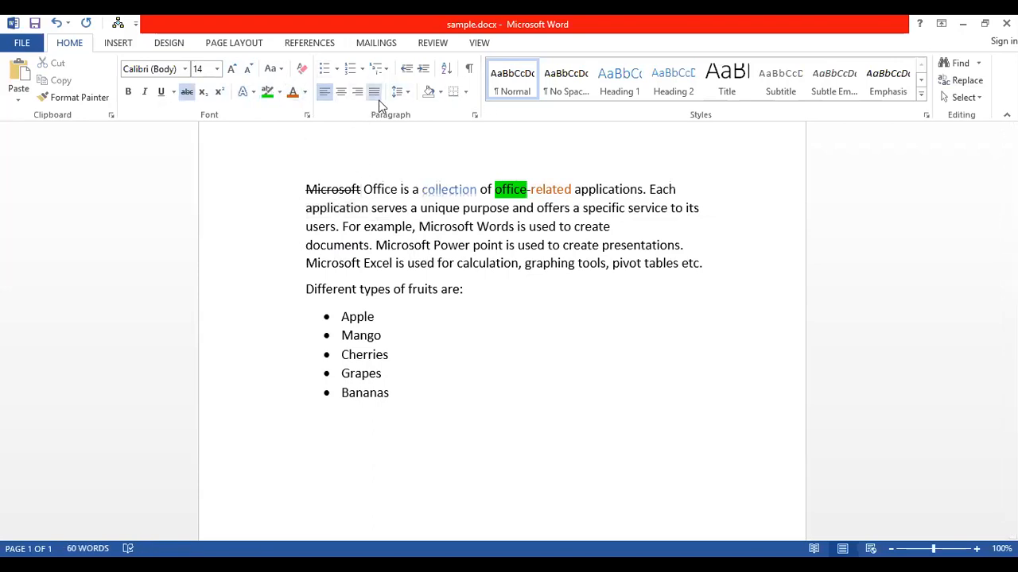
- Try centered and right alignment on the whole first paragraph, and leave it justified
triple_click(374, 200)
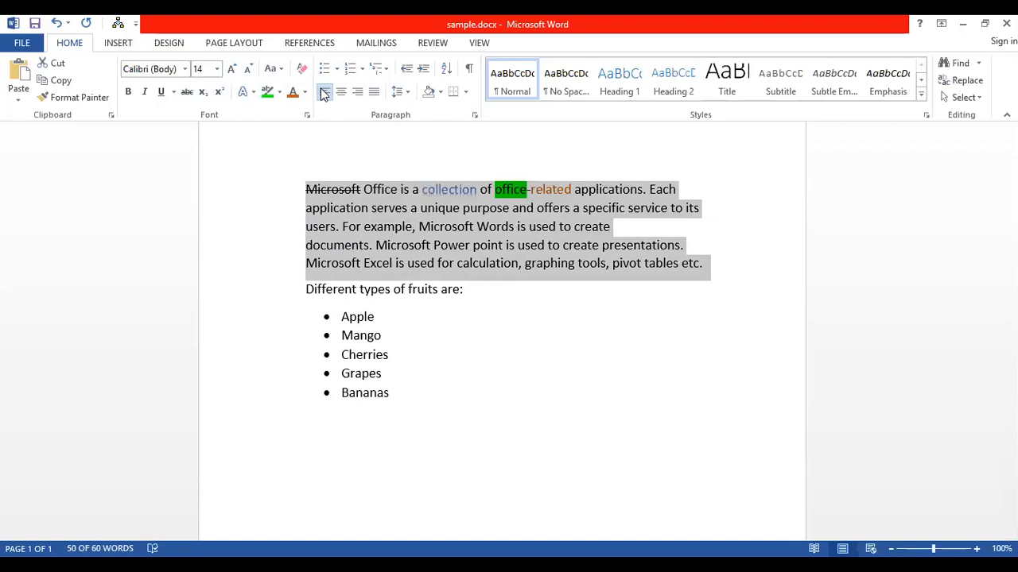
key(ctrl+j)
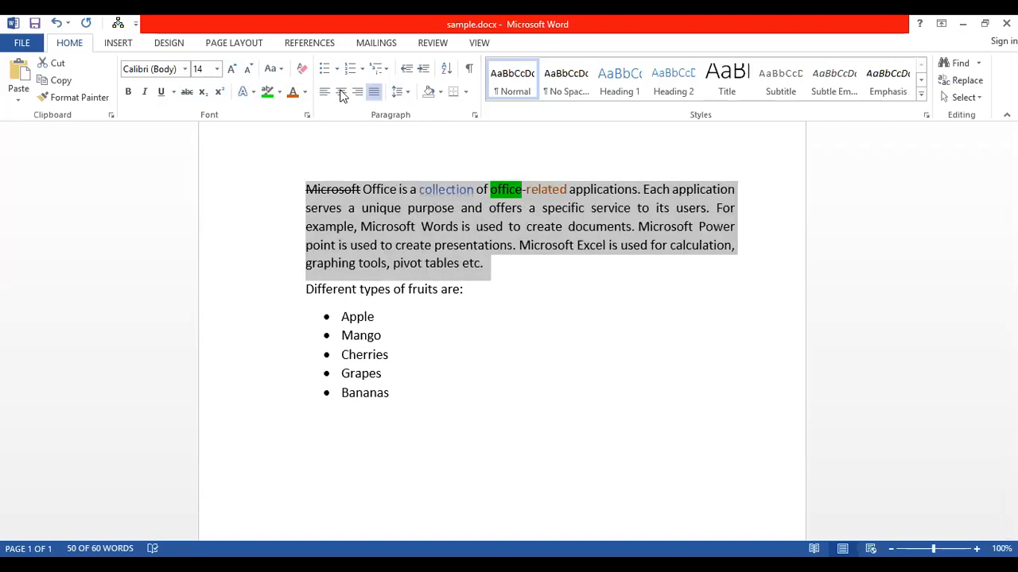
click(341, 93)
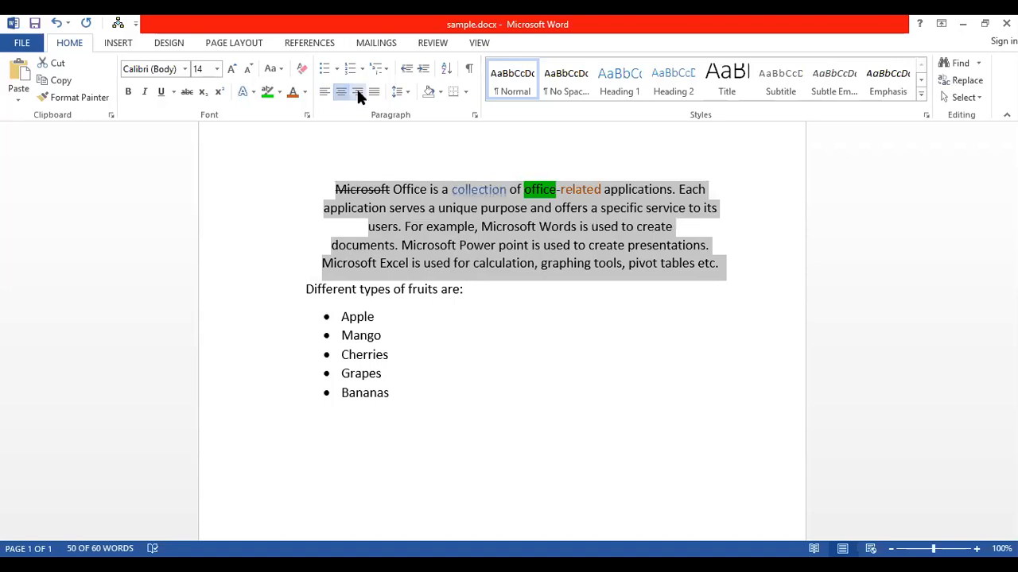
click(357, 93)
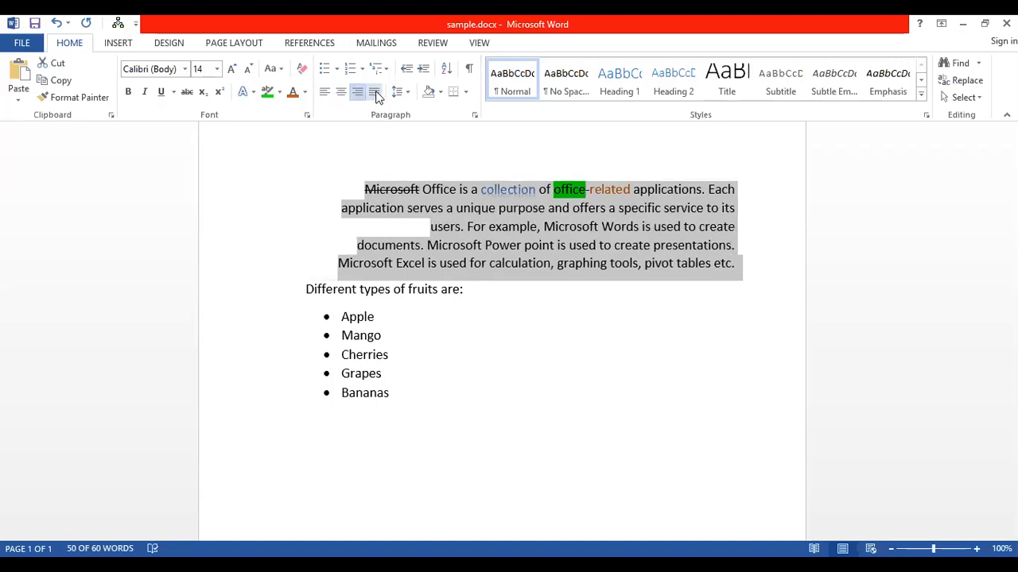
click(374, 93)
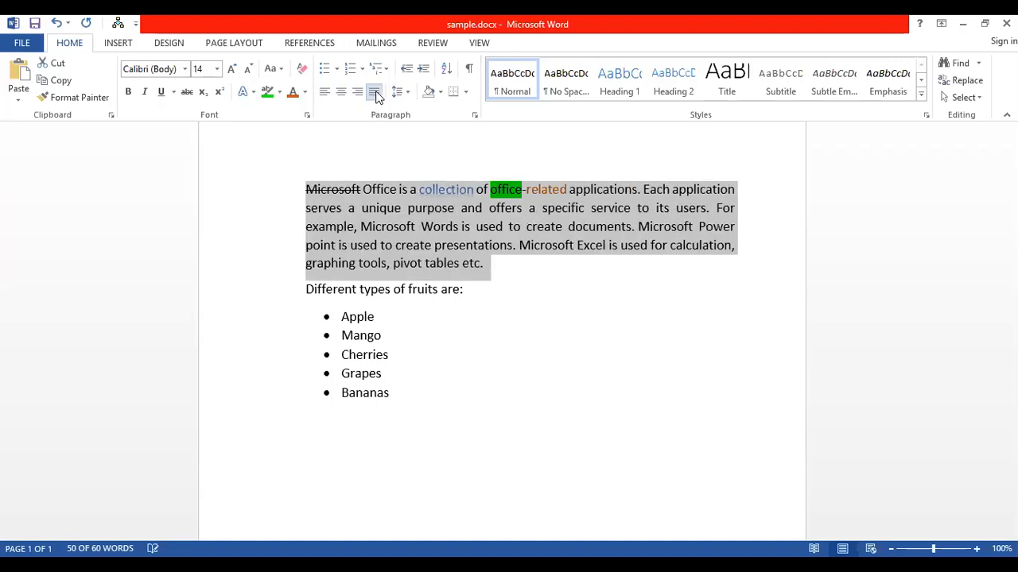
- Change the bullets of the fruit list from Apple to Bananas to the arrowhead style
click(335, 69)
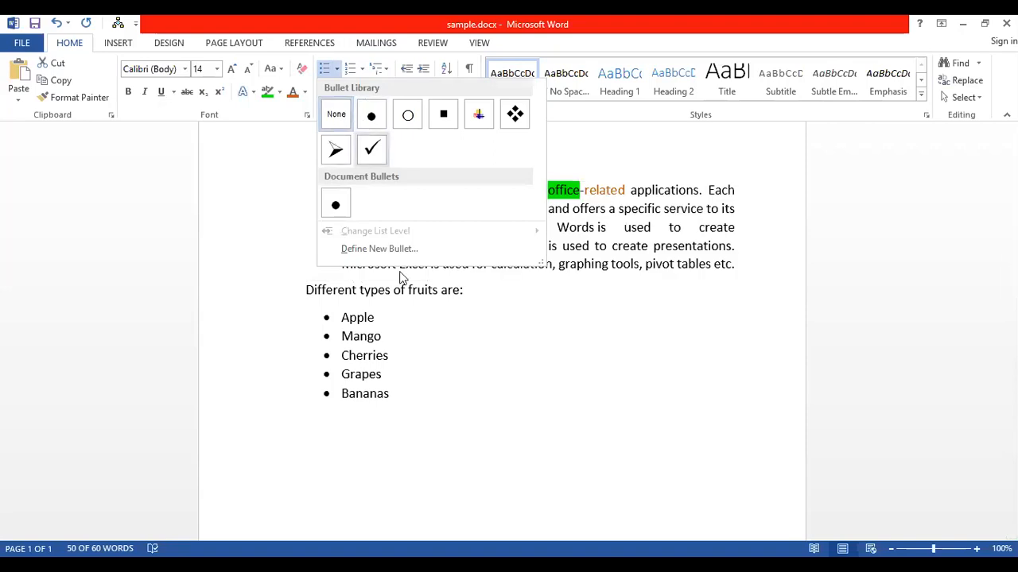
double_click(359, 320)
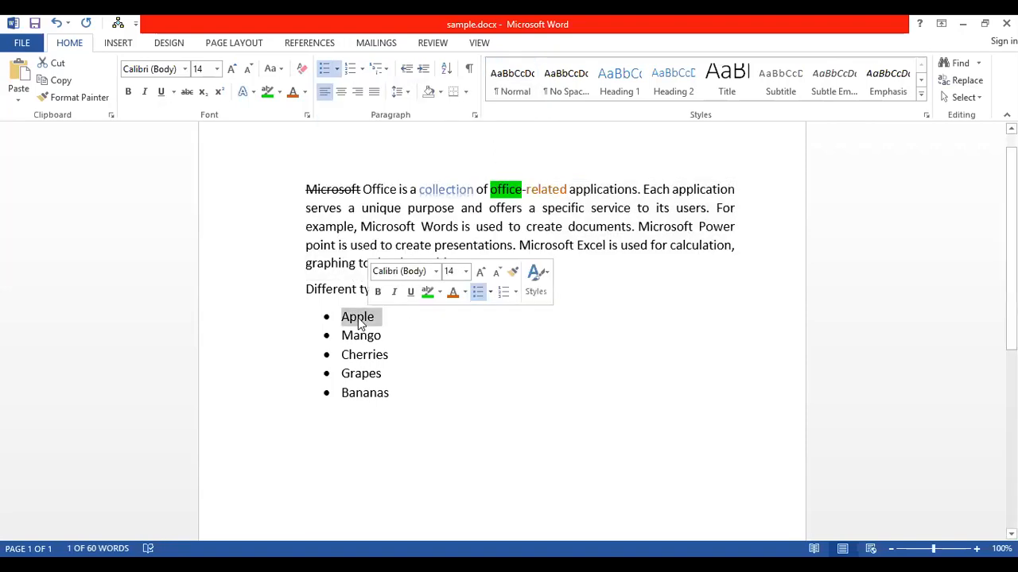
click(357, 318)
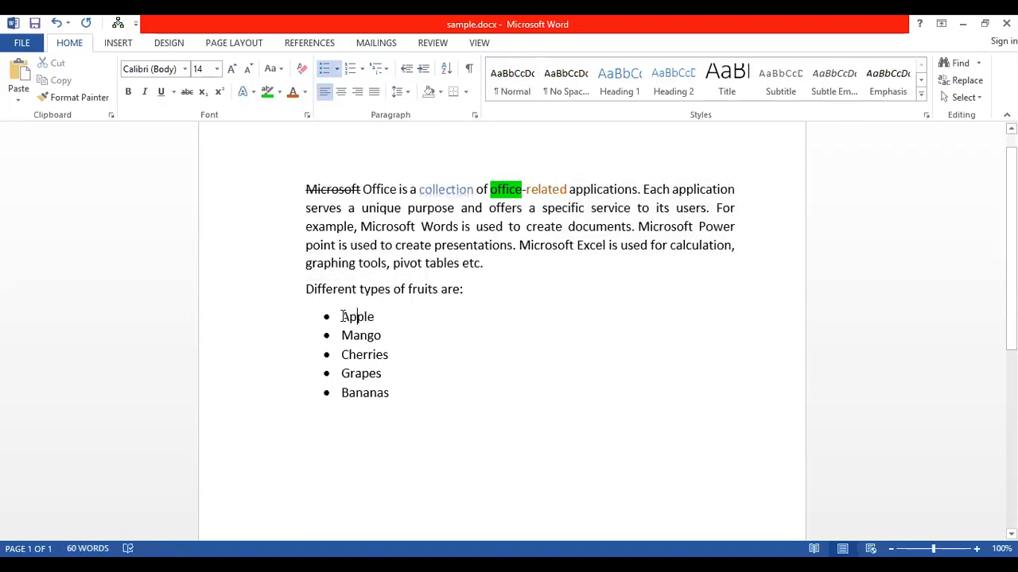
drag(357, 316, 395, 416)
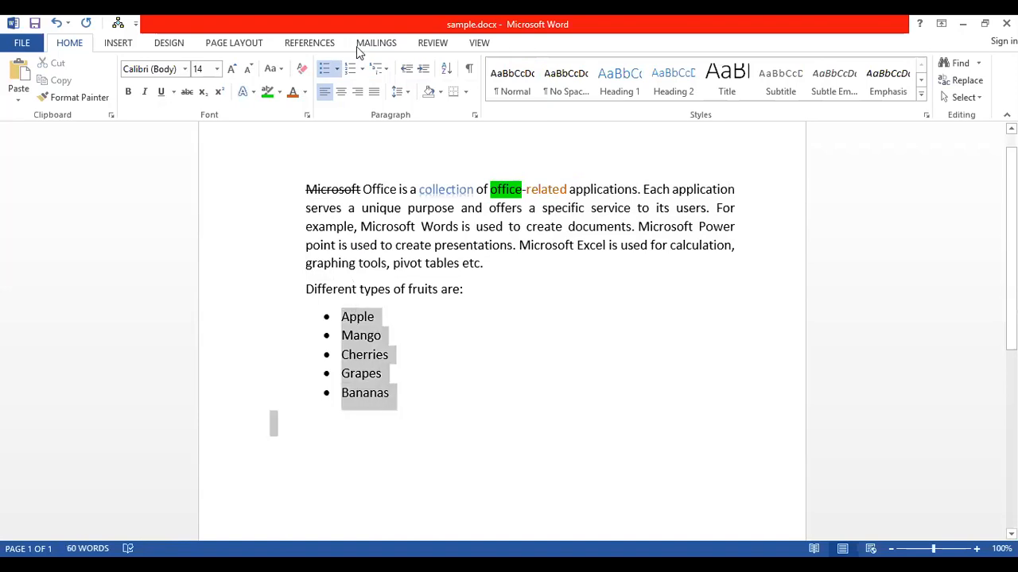
click(335, 73)
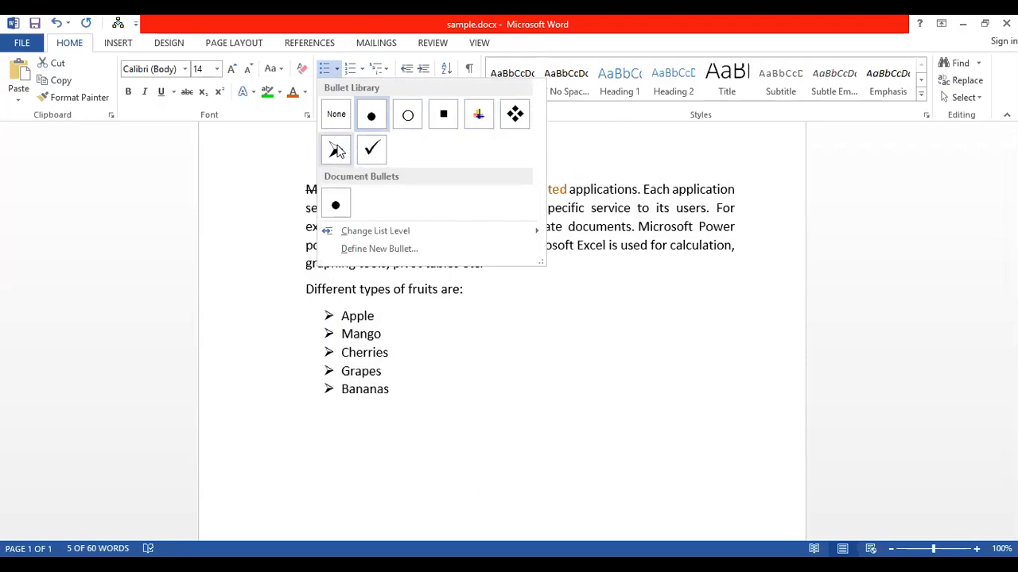
click(339, 151)
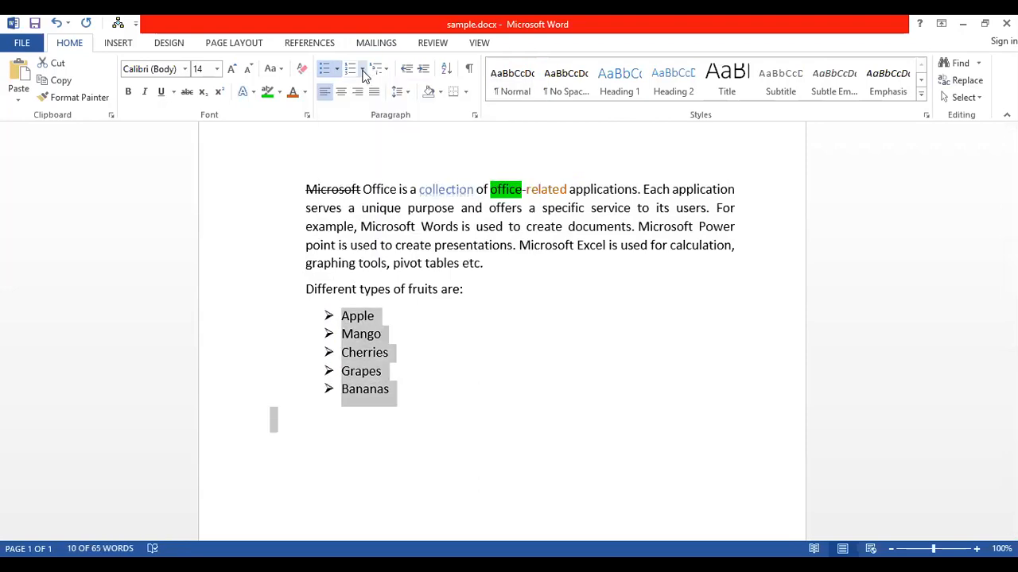
- Convert the bulleted fruit list from Apple to Bananas into a numbered list in the 1. 2. 3. format
click(363, 70)
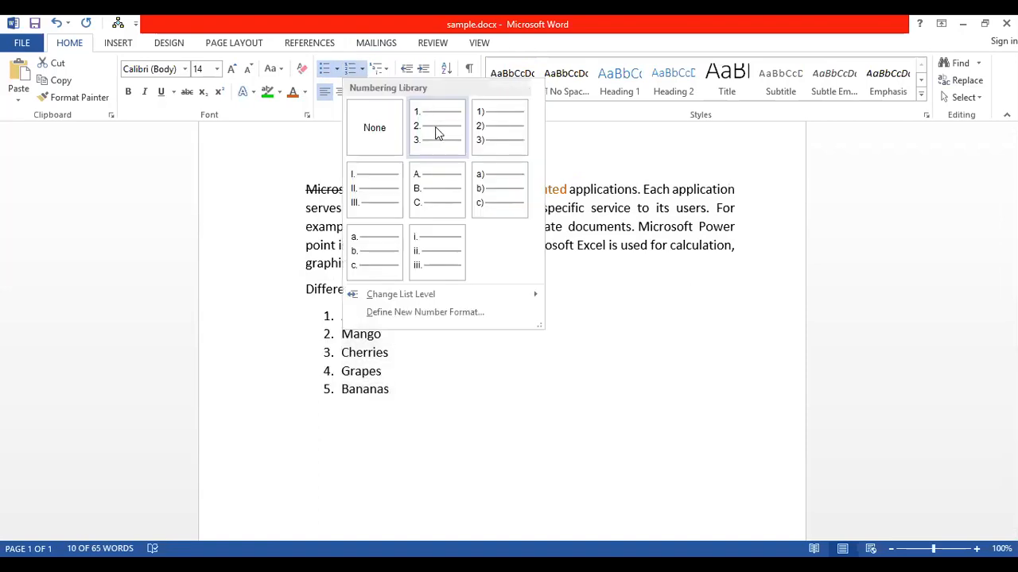
click(429, 132)
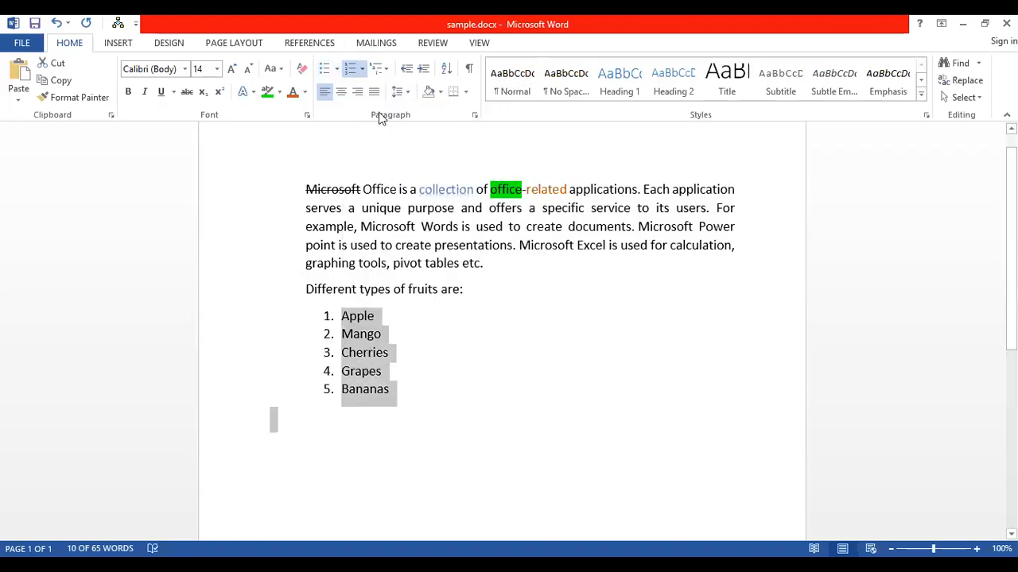
click(387, 70)
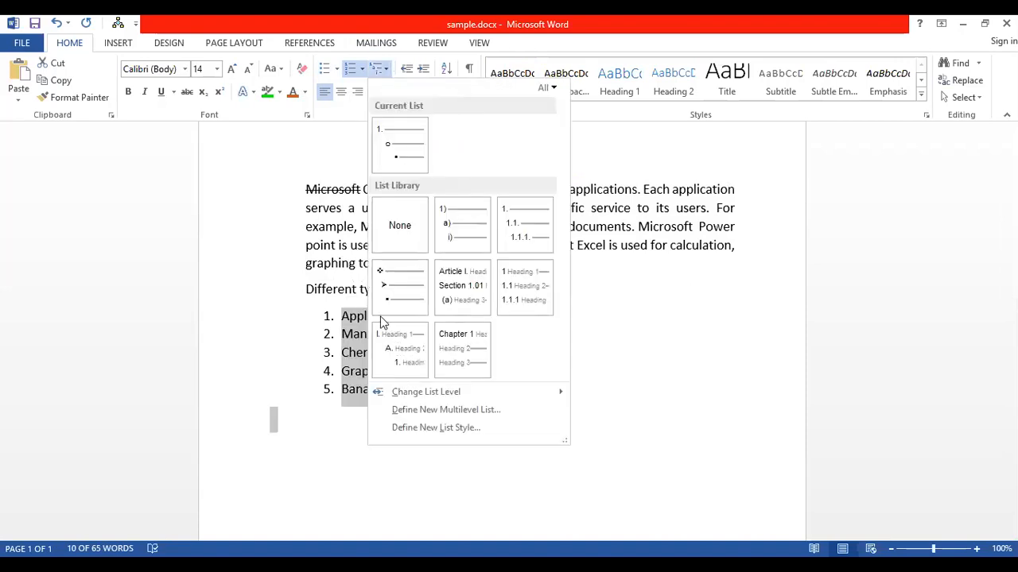
key(Escape)
- Add the sub-item "Green apple" one level below Apple in the fruit list
click(380, 314)
key(Return)
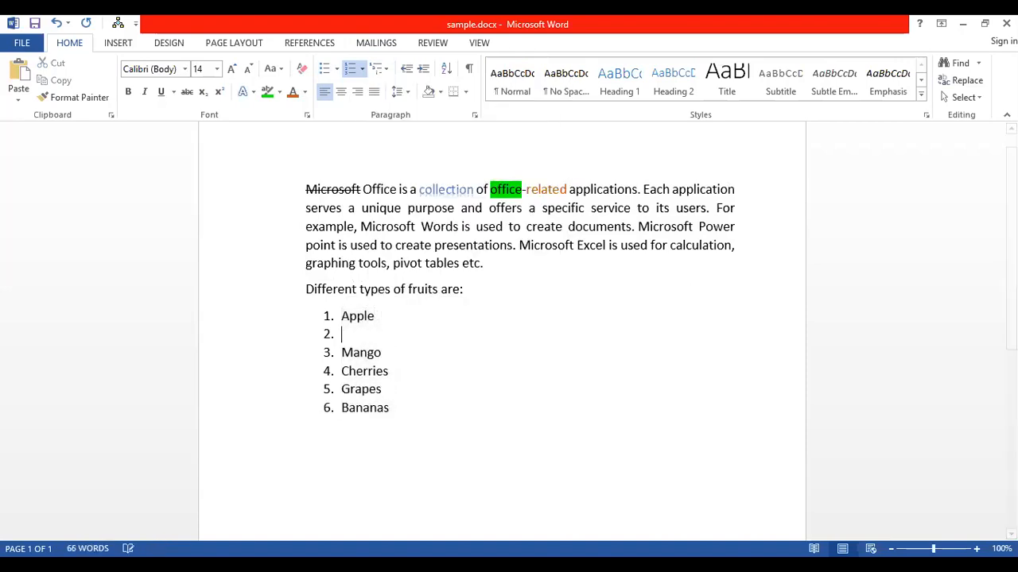
key(Tab)
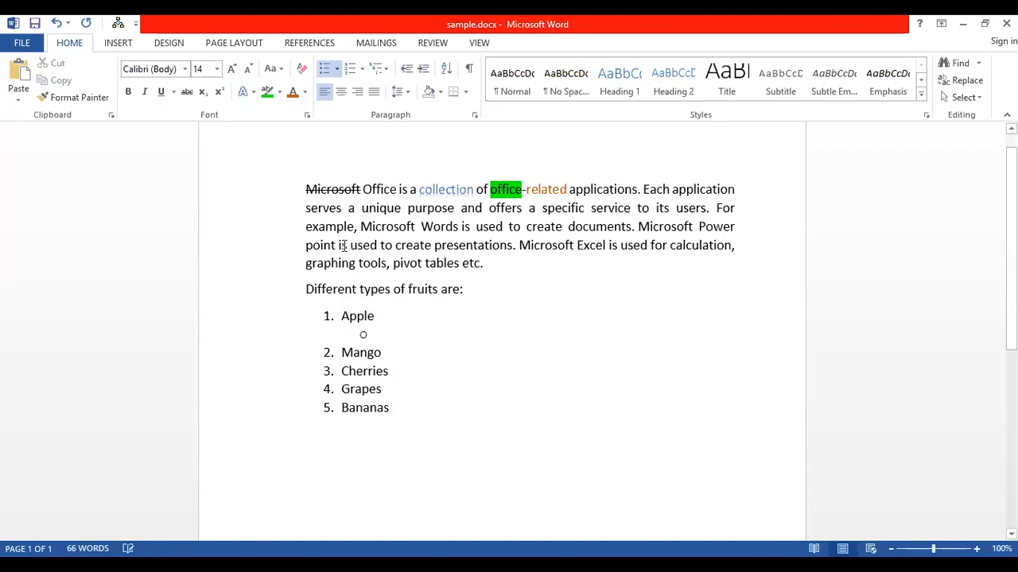
text(Grenn)
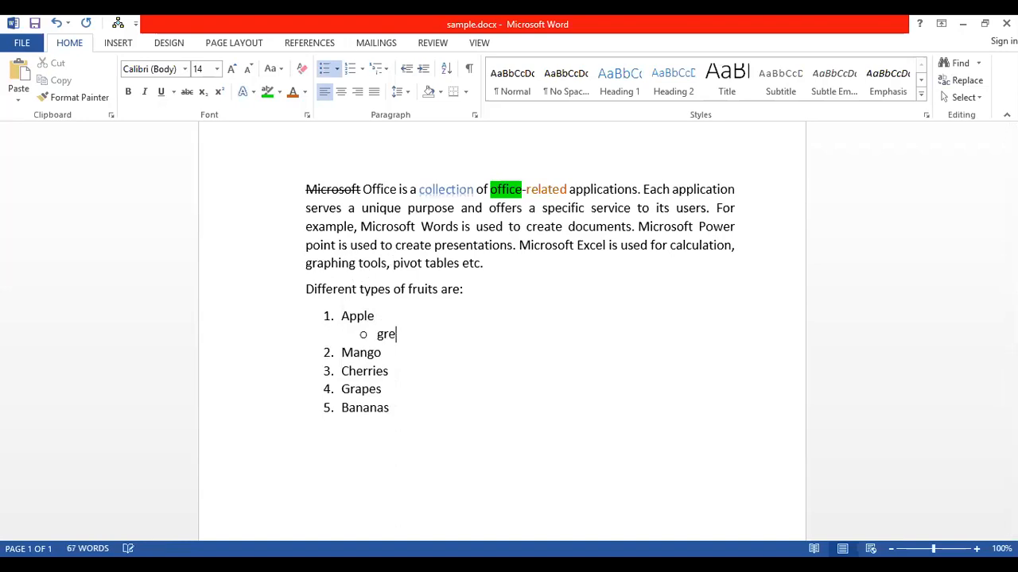
key(BackSpace)
key(BackSpace)
text(en apple)
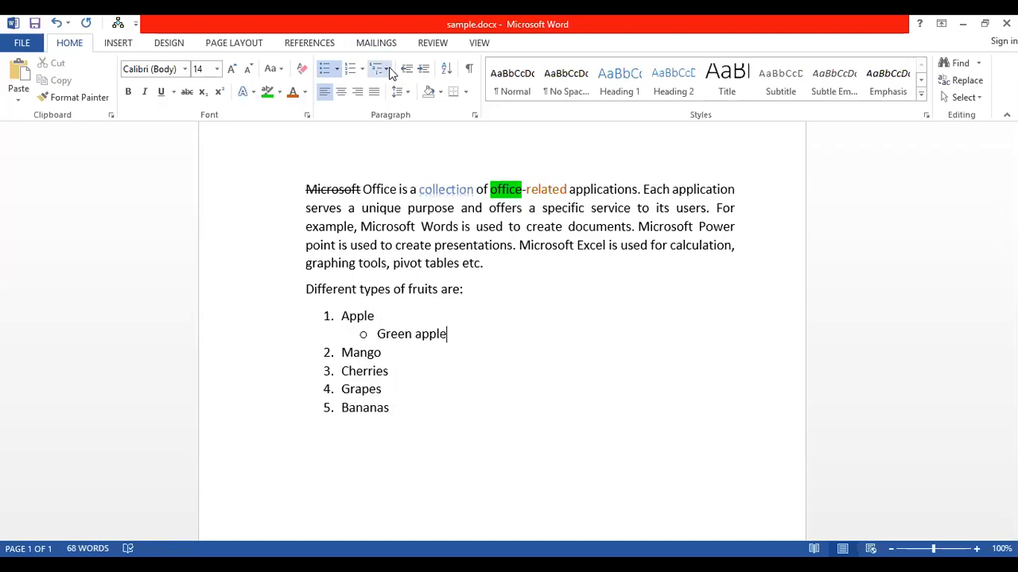
- Apply the multilevel list style 1) a) i) to the whole fruit list
click(385, 70)
mouse_move(454, 241)
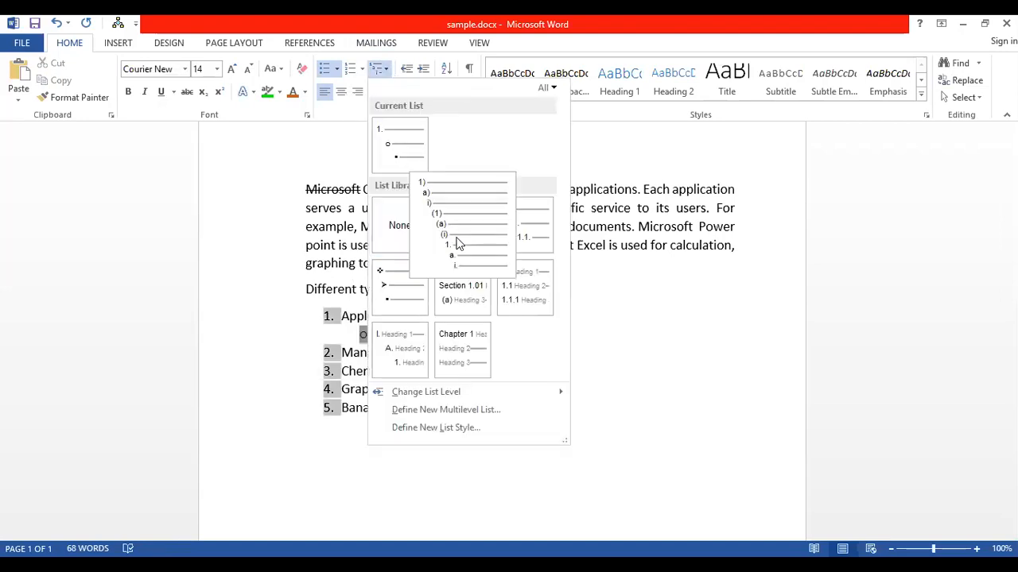
click(458, 243)
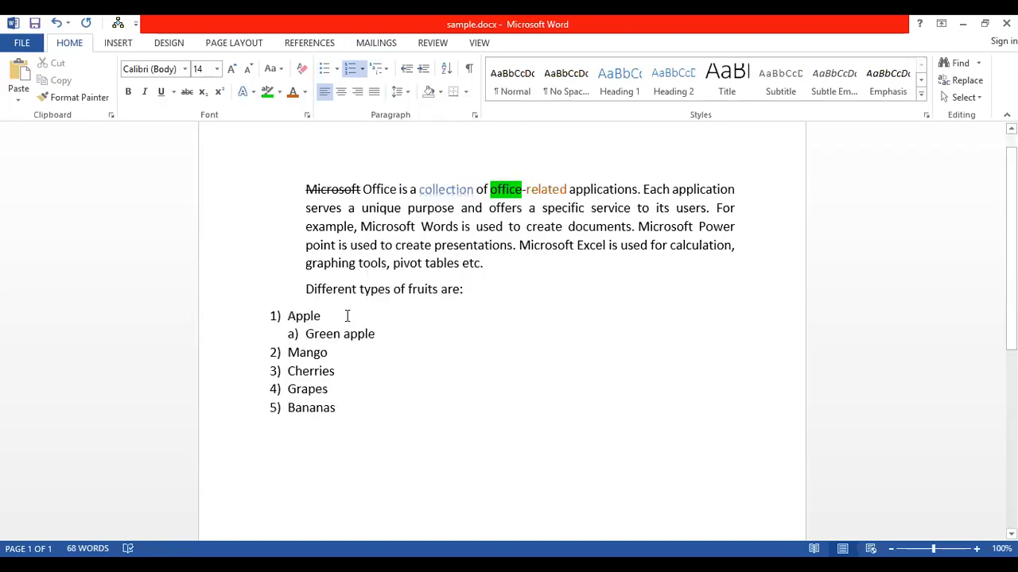
- Look through the available line spacing options, and select the whole first paragraph to view them for it
key(Down)
key(Down)
click(405, 92)
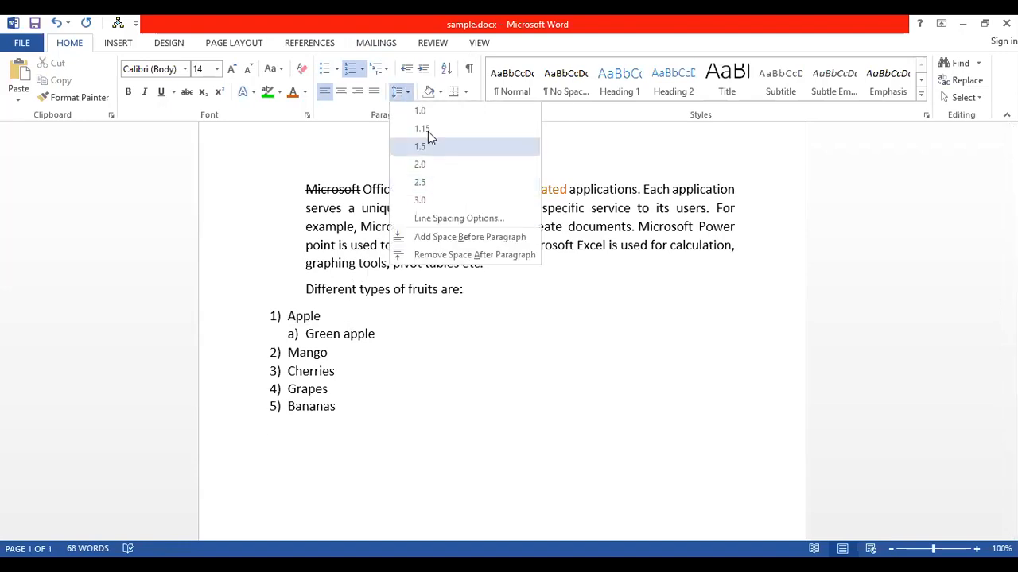
triple_click(387, 199)
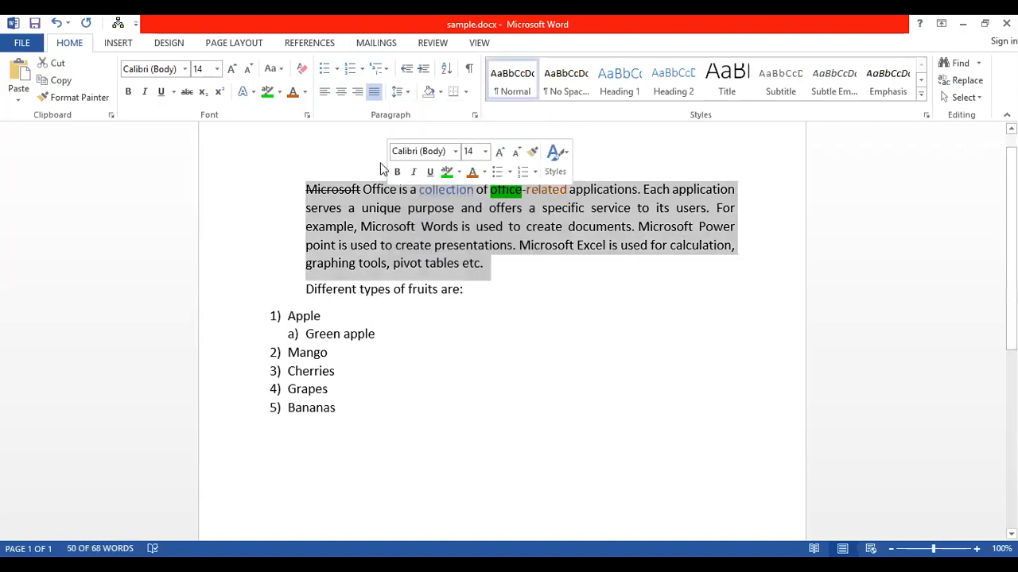
click(405, 92)
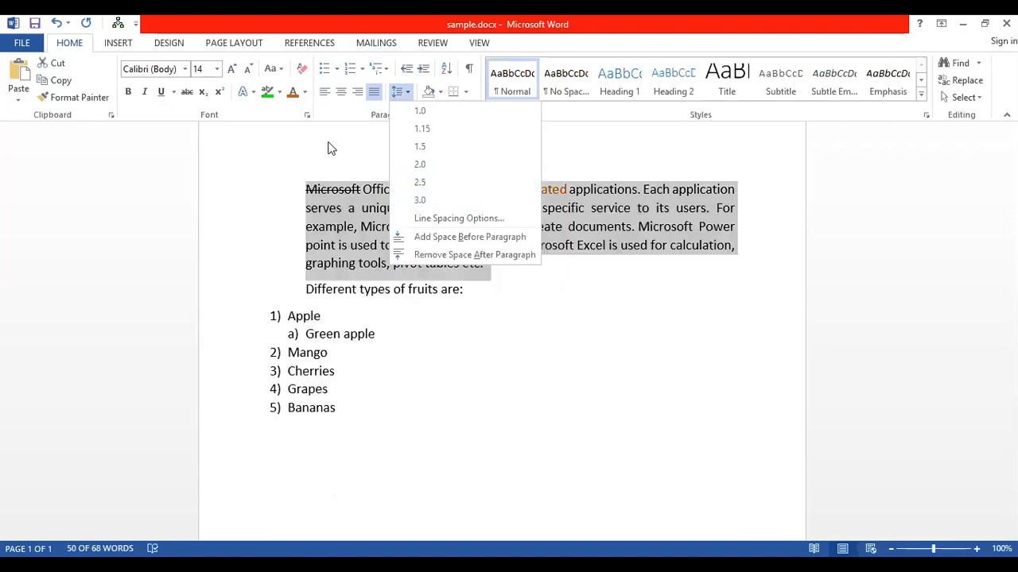
- Decrease the selected first paragraph's indent by one level, and increase it by two levels
click(407, 70)
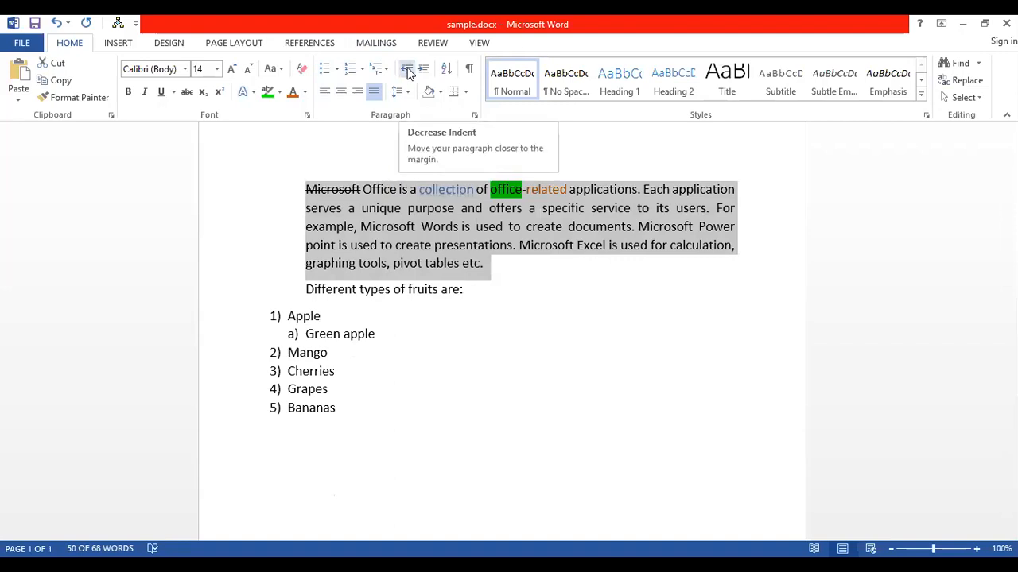
click(407, 70)
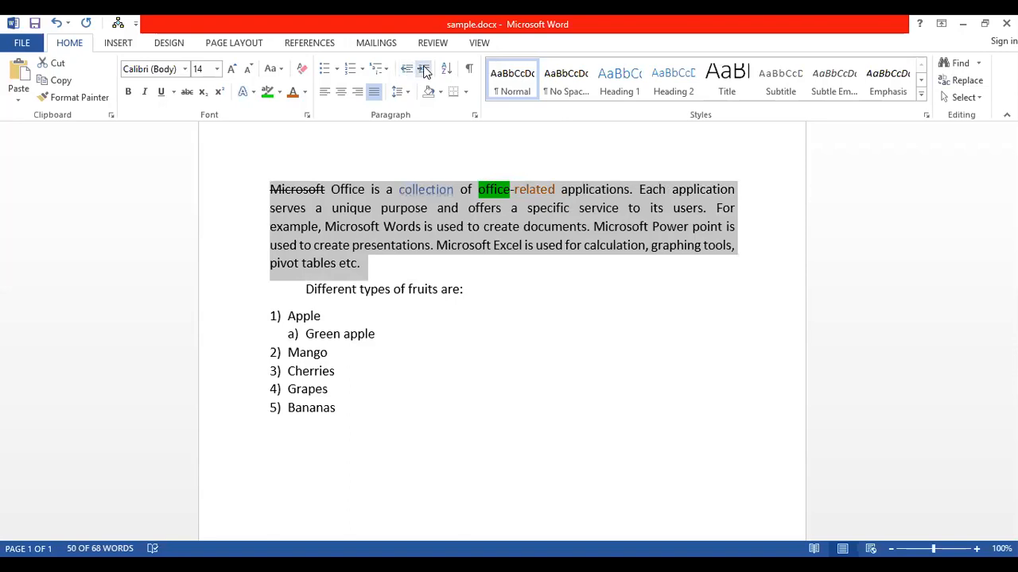
click(424, 70)
click(423, 70)
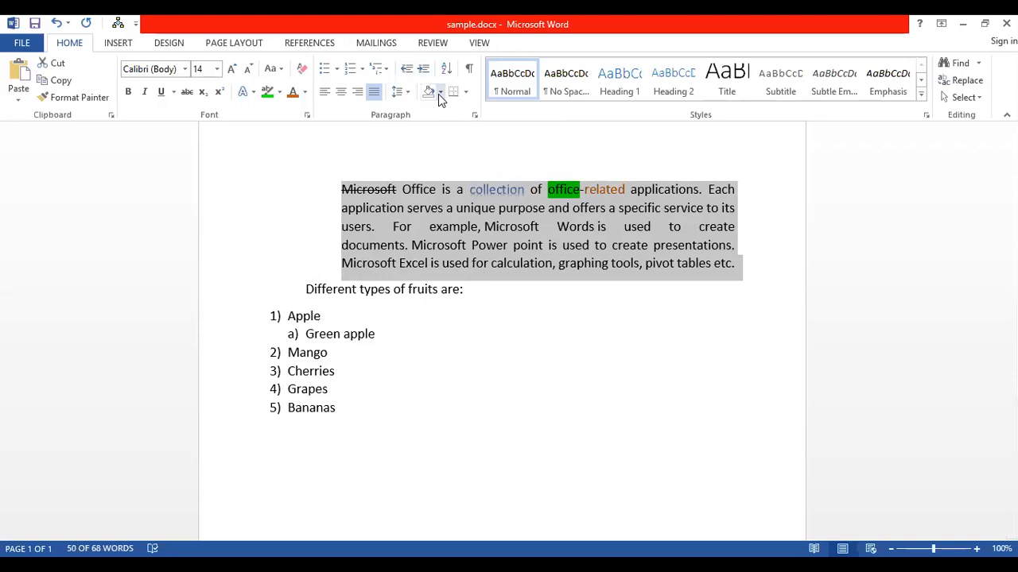
- Apply light blue shading to the word "Office" in the first line of the first paragraph
click(419, 190)
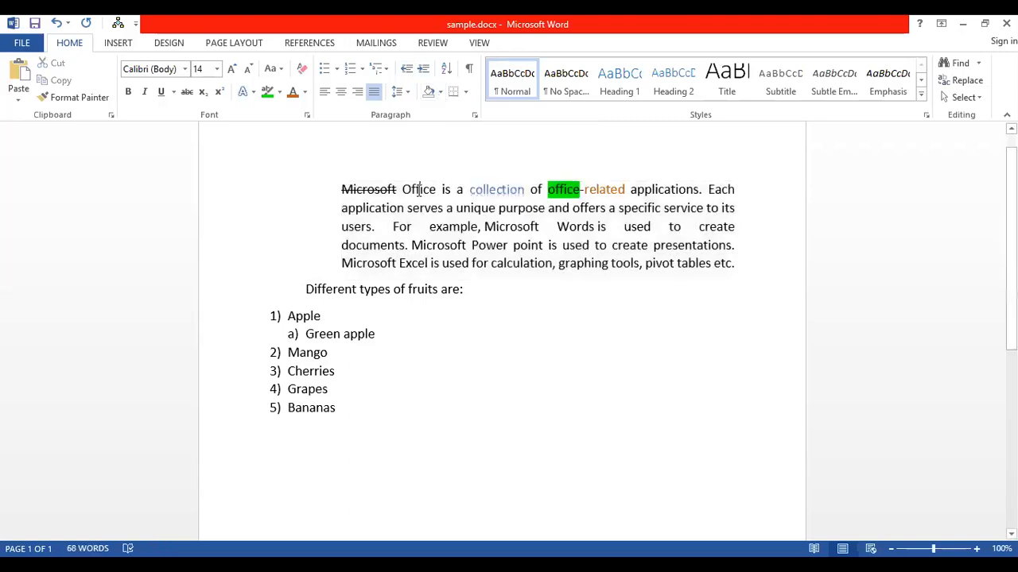
double_click(419, 191)
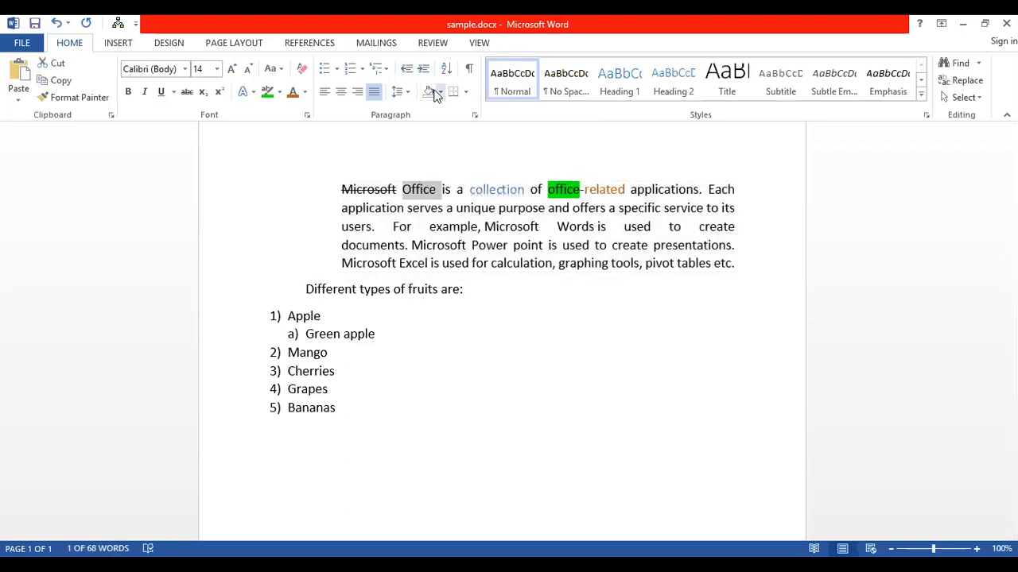
click(441, 91)
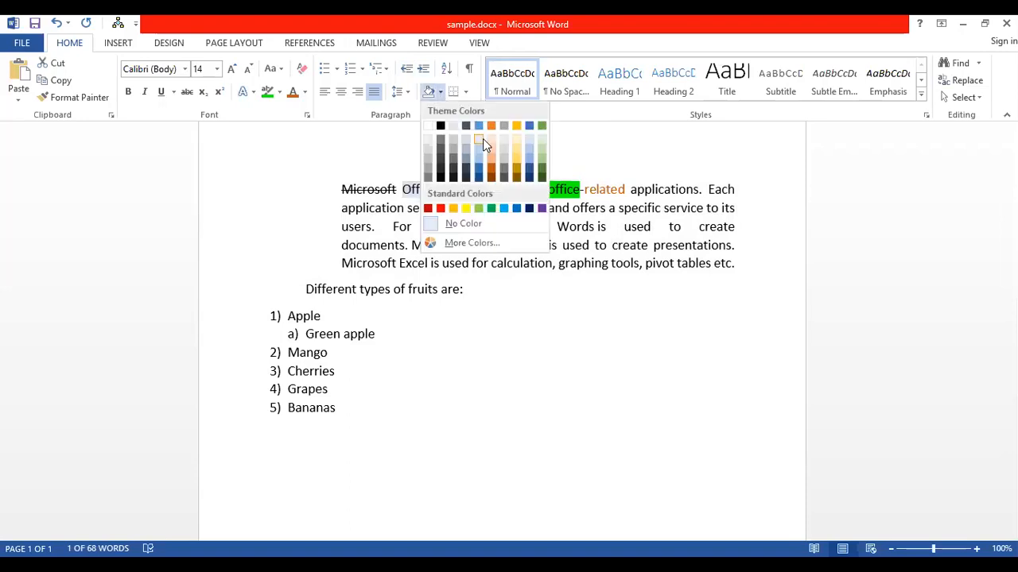
click(483, 159)
click(446, 165)
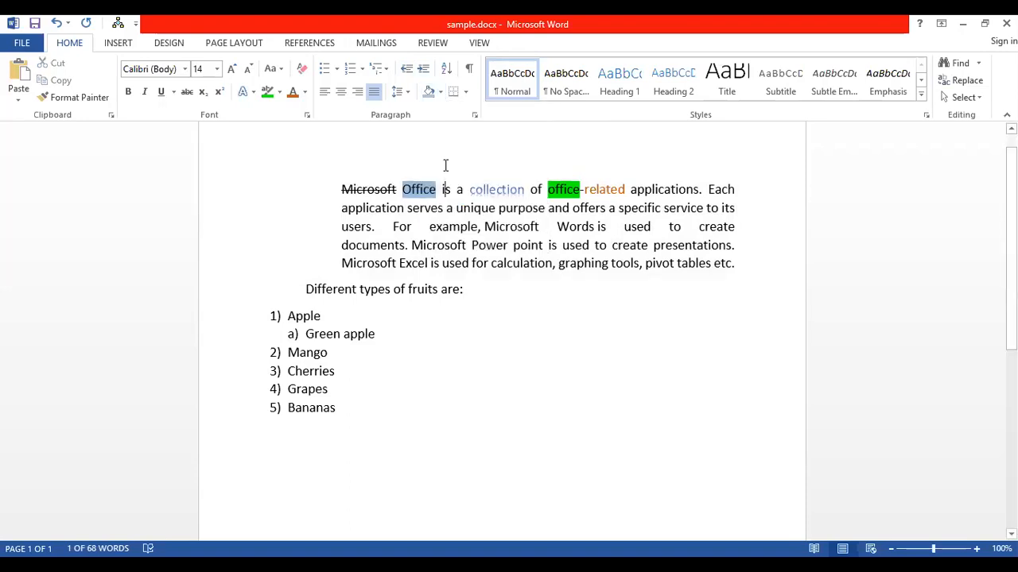
- Add a bottom border and a top border to the first paragraph
click(466, 92)
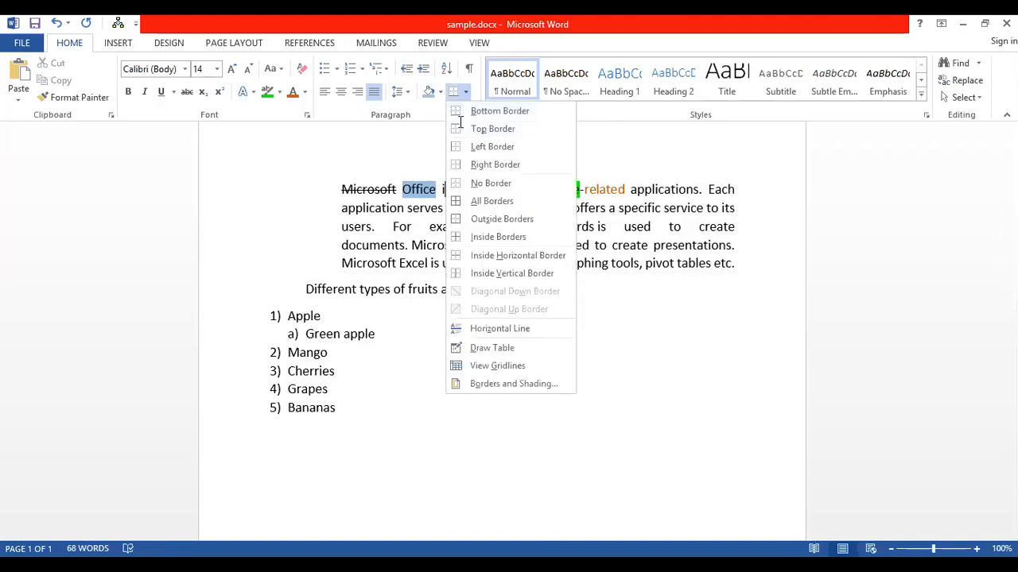
click(466, 93)
click(466, 92)
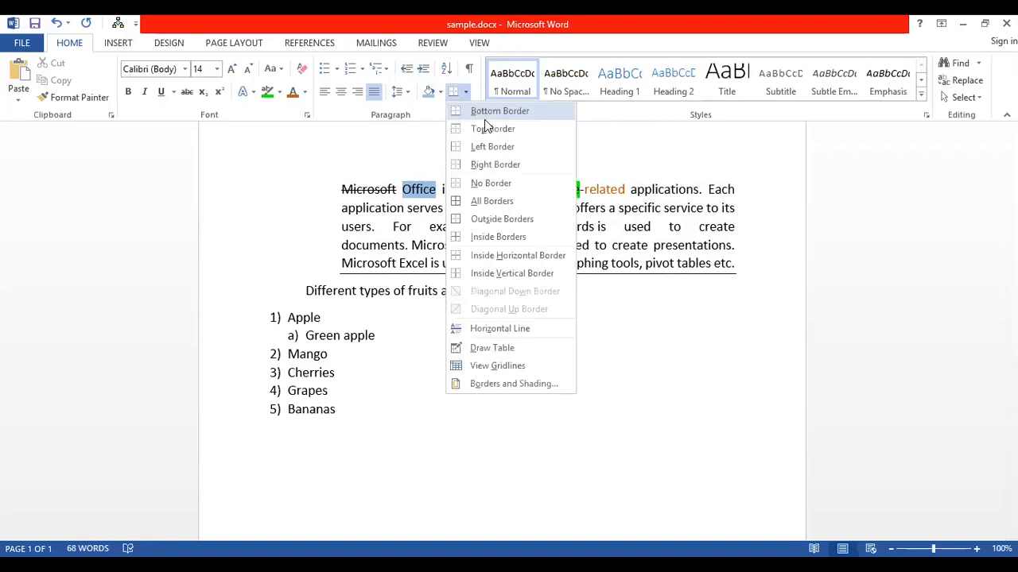
click(467, 93)
click(466, 92)
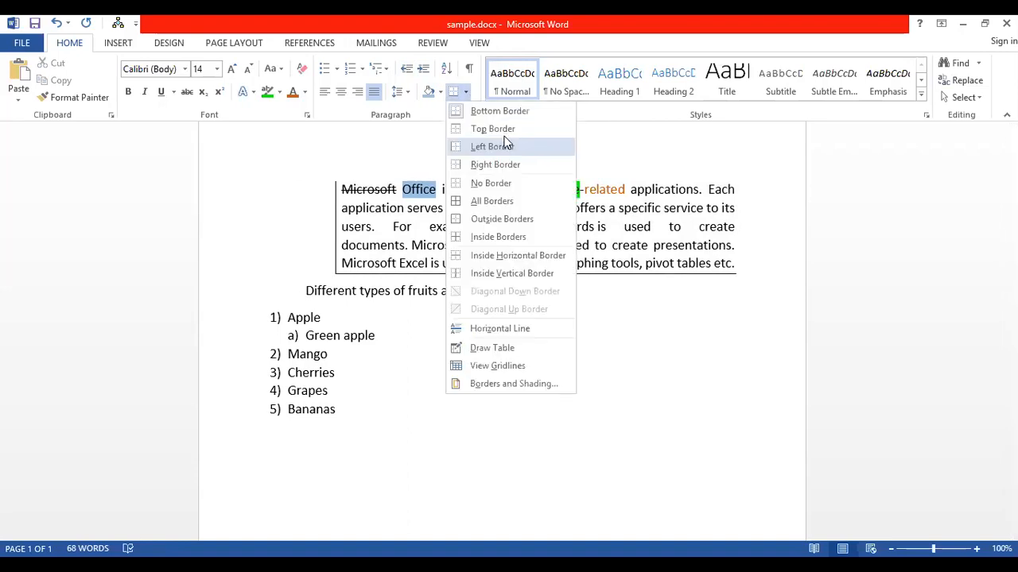
click(437, 163)
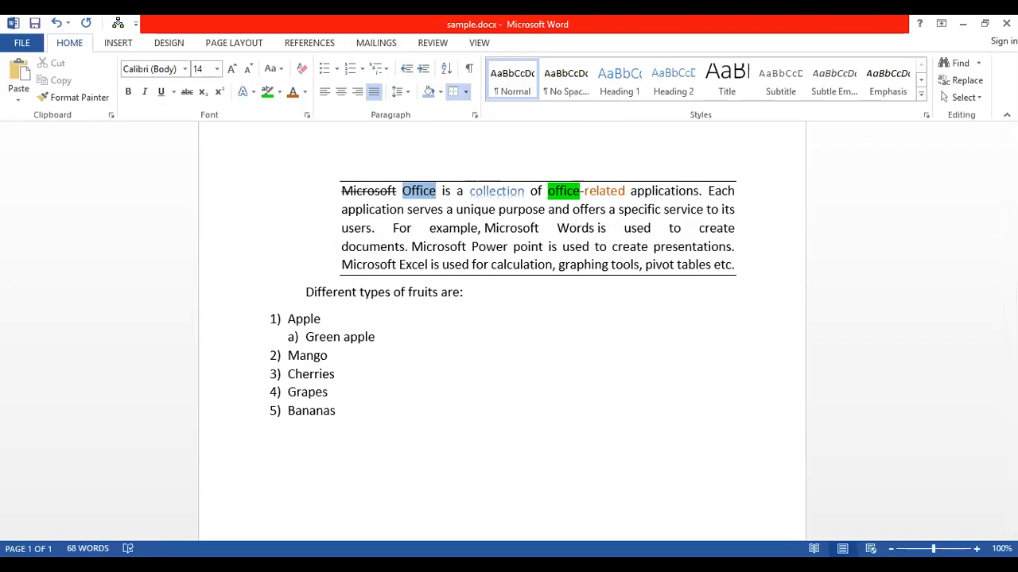
- Search the document for the letter "m"
click(979, 64)
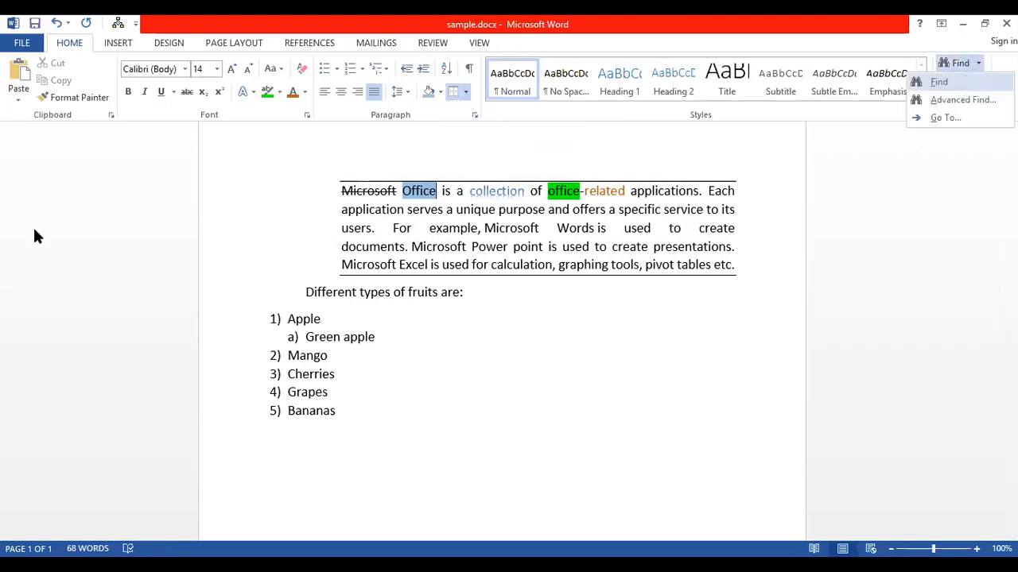
key(Return)
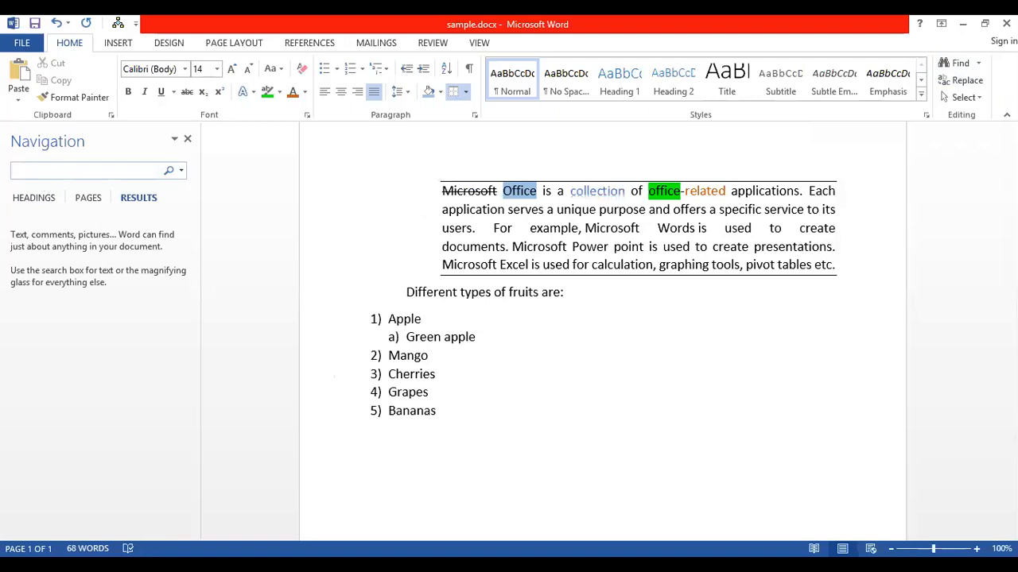
text(m)
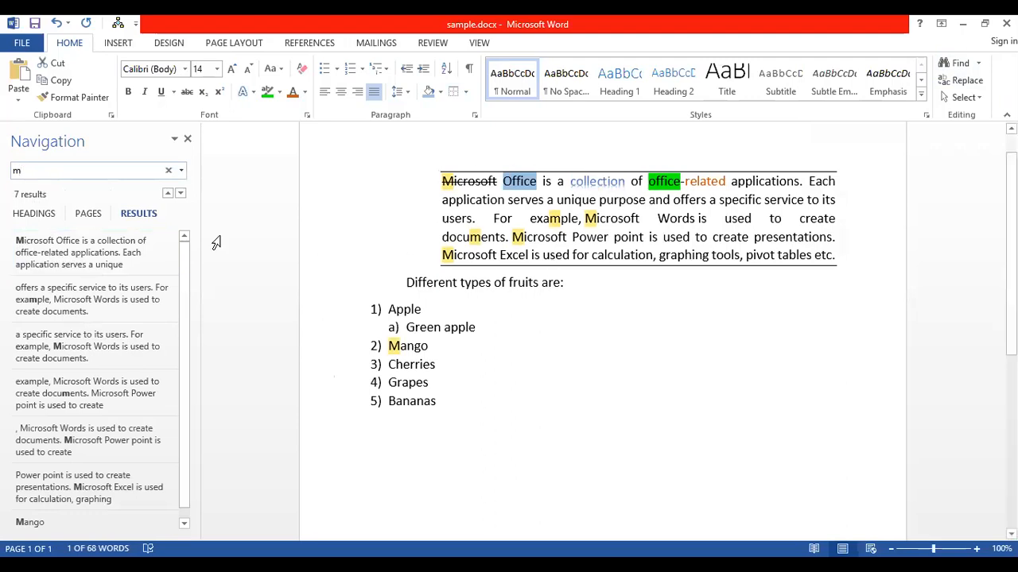
- Replace all occurrences of "microsoft" with "ms" in the document, and close the Find and Replace dialog
key(ctrl+h)
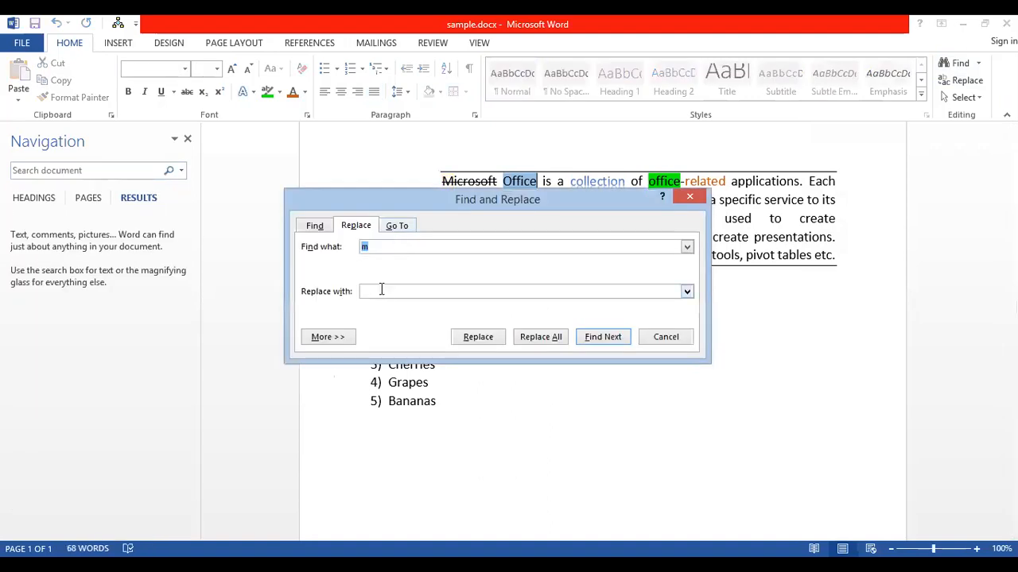
click(382, 289)
text(ic)
text(rosoift)
text(ms)
click(407, 247)
key(BackSpace)
key(BackSpace)
key(BackSpace)
key(BackSpace)
key(BackSpace)
text(soft)
click(561, 338)
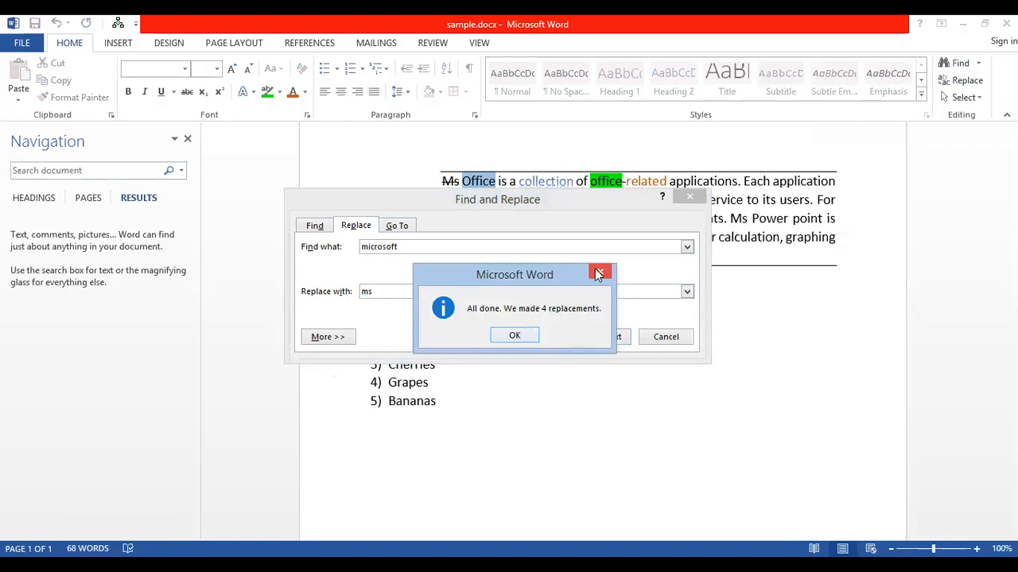
key(Return)
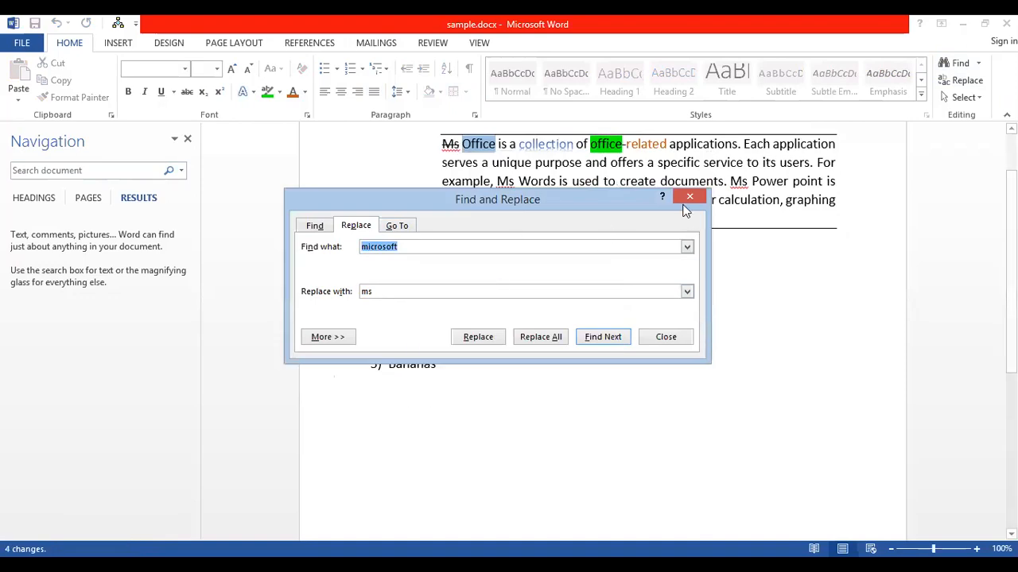
click(661, 337)
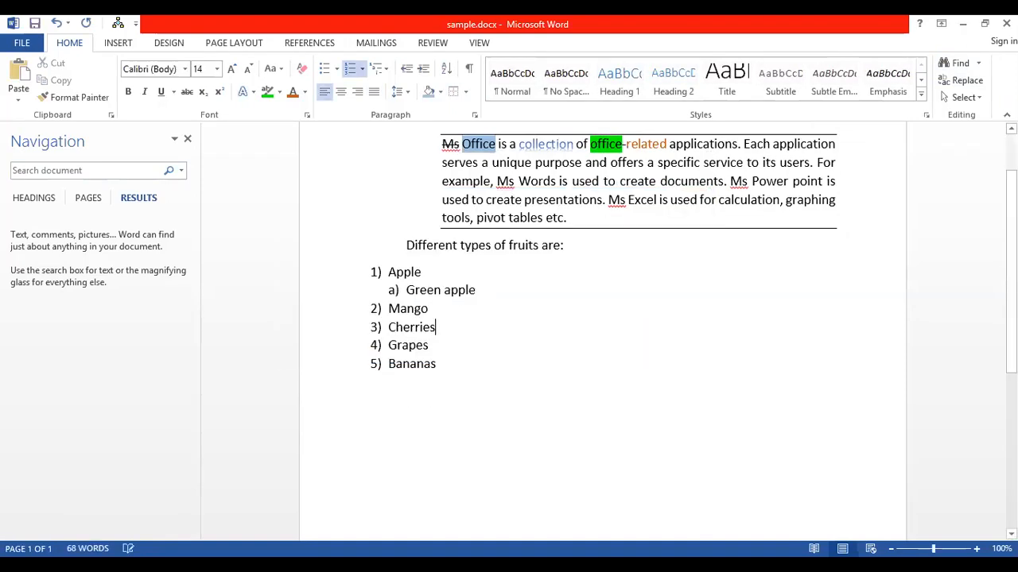
- Select all the text in the document, and clear the selection
click(972, 98)
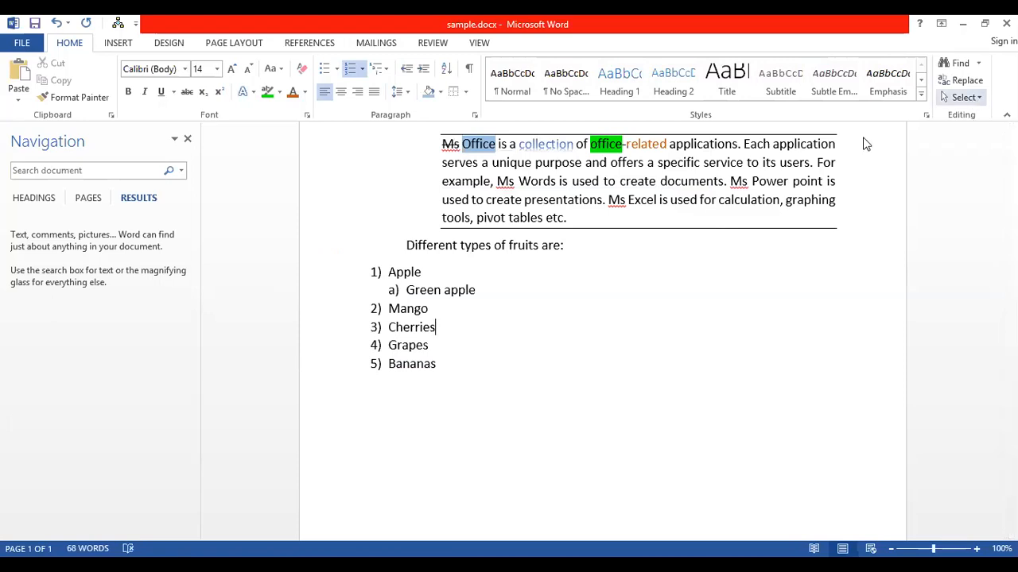
click(847, 121)
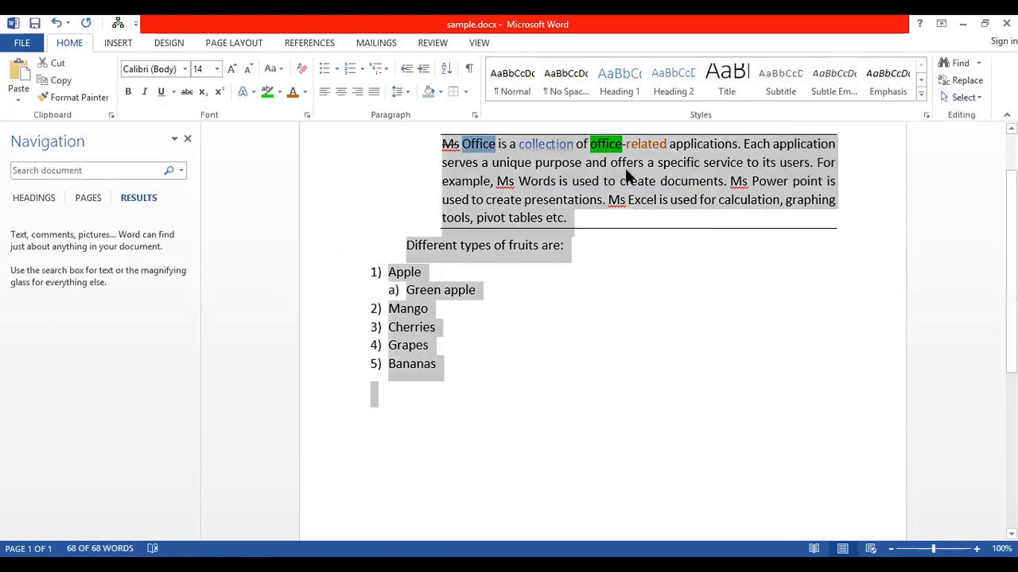
click(797, 282)
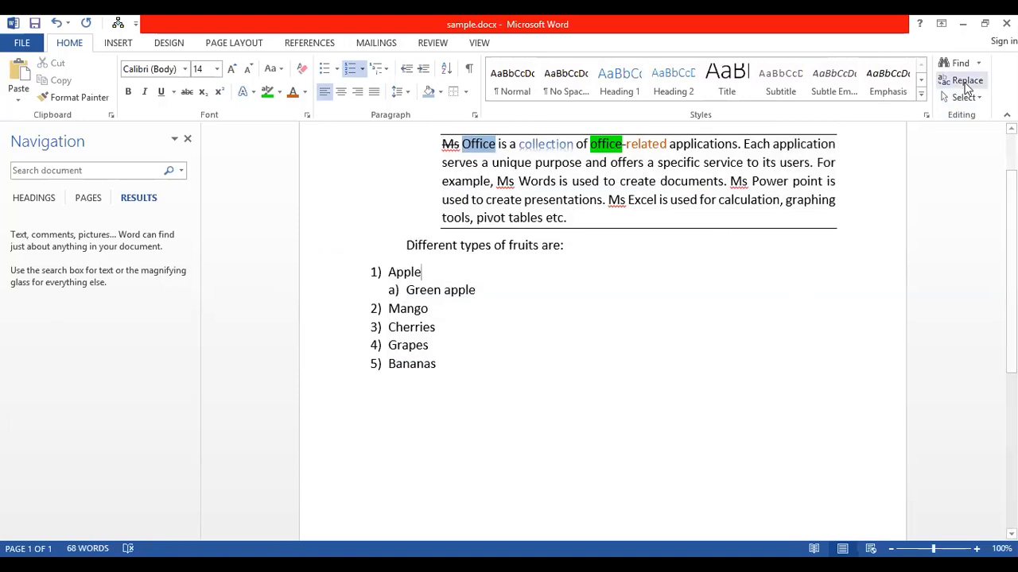